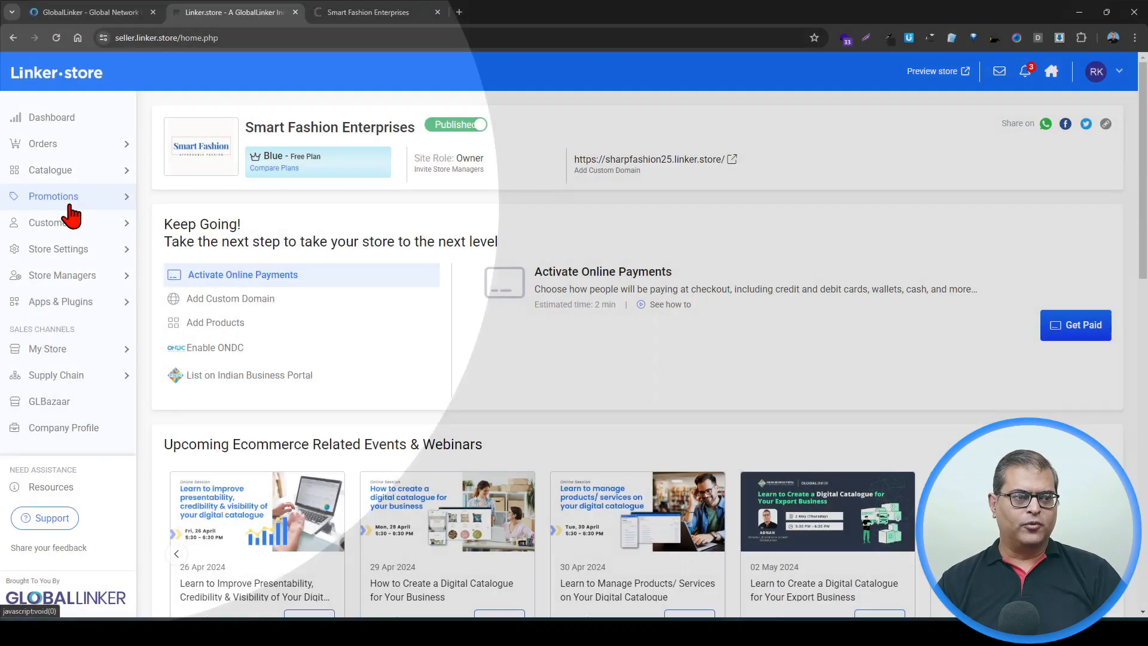
Step: Open the Schemes page under Promotions and start adding a new scheme
{"action": "left_click", "coordinate": [69, 202]}
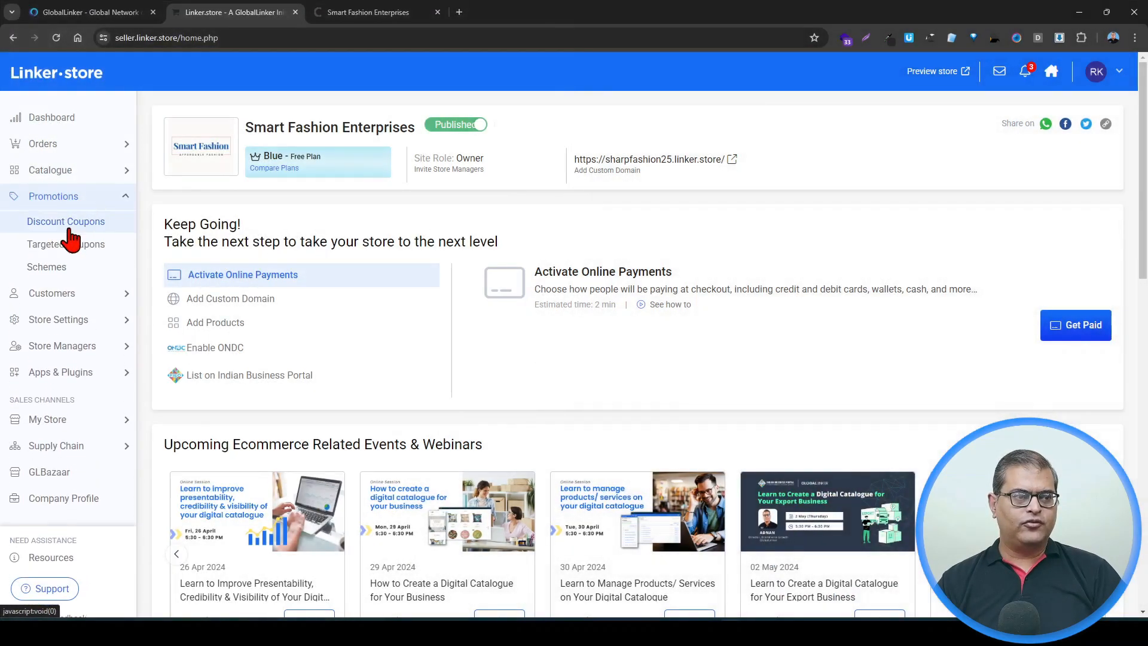
{"action": "left_click", "coordinate": [68, 272]}
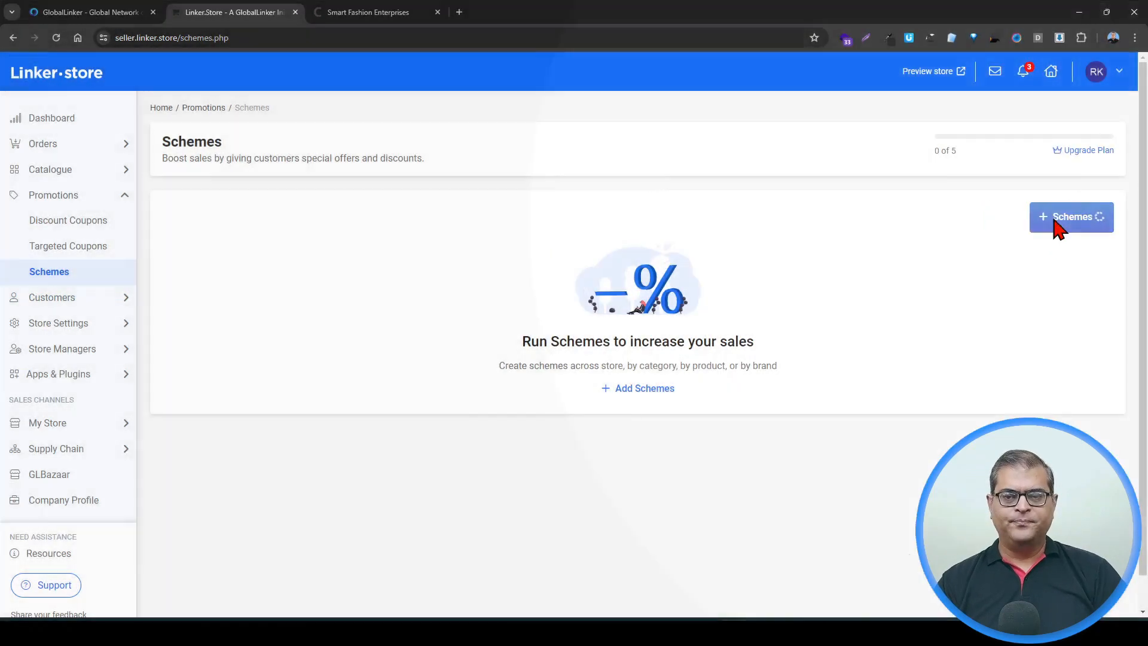
{"action": "left_click", "coordinate": [1056, 227]}
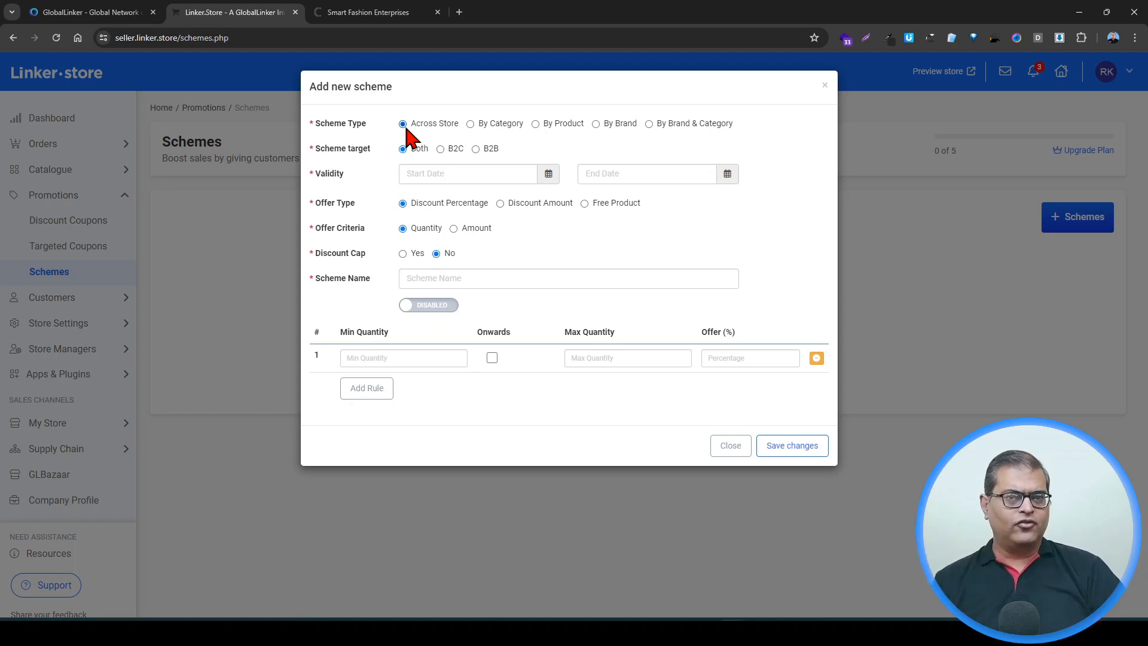
Step: Switch through the Category, Product and Brand scheme types to compare their rule columns, ending on Across Store
{"action": "left_click", "coordinate": [470, 123]}
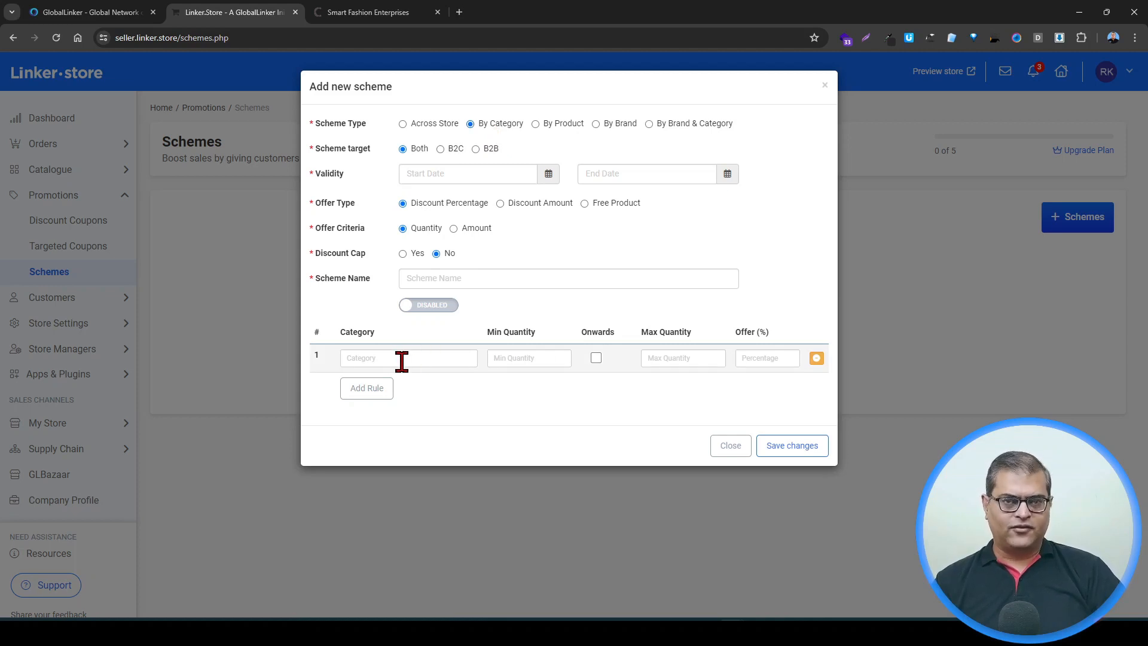
{"action": "left_click", "coordinate": [535, 124]}
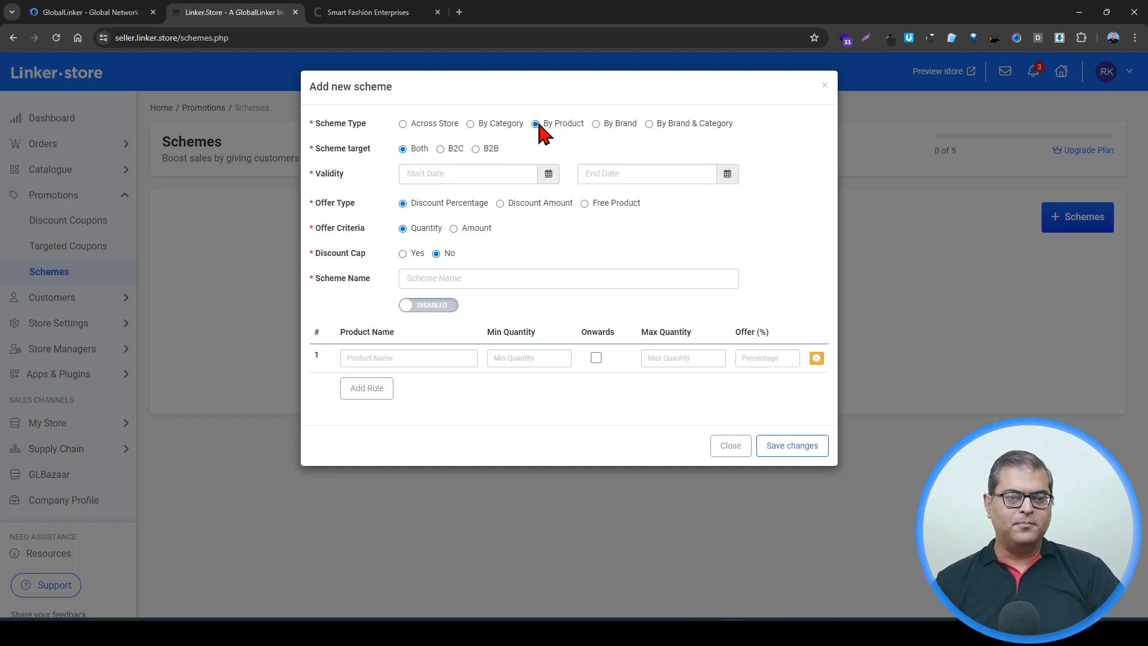
{"action": "left_click", "coordinate": [596, 125]}
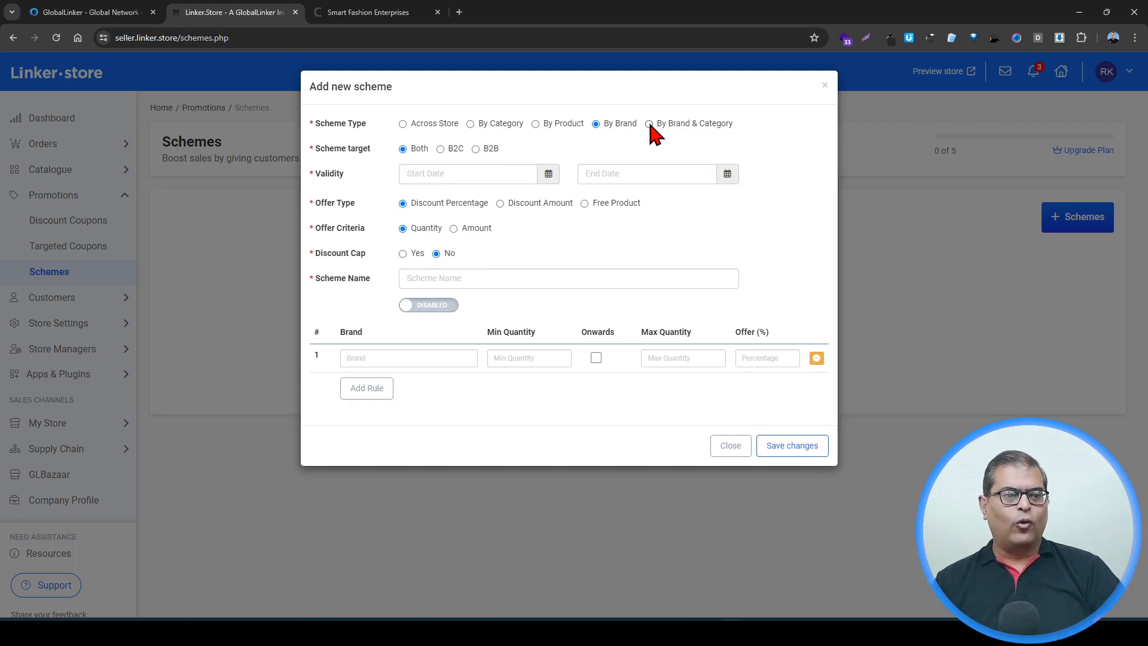
{"action": "left_click", "coordinate": [436, 124]}
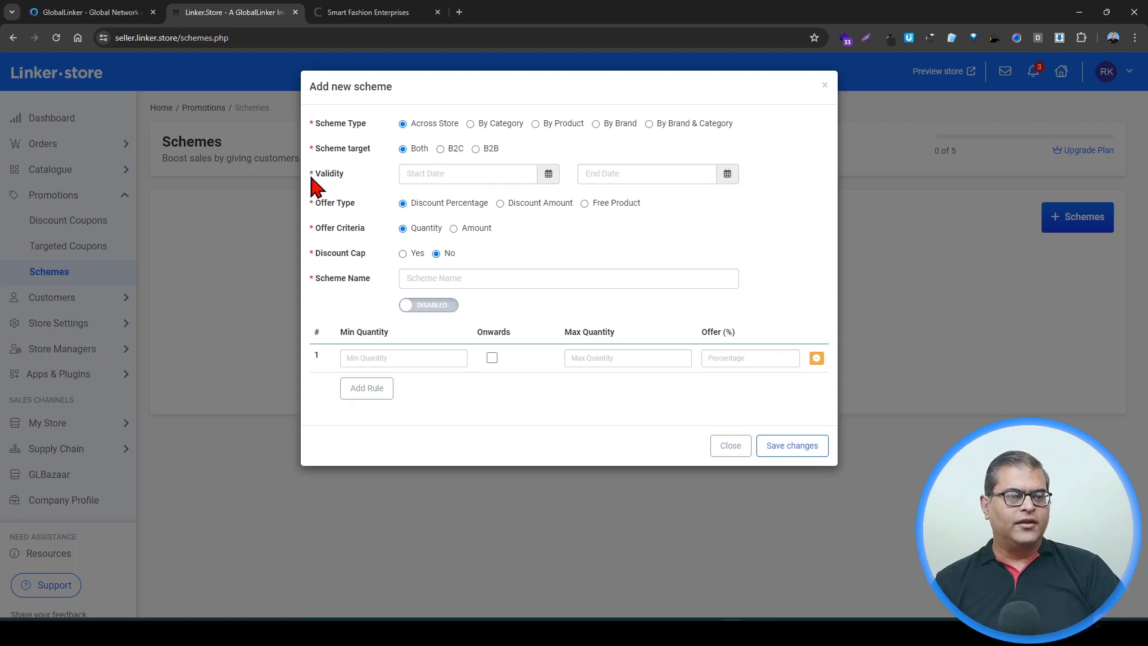
Step: Set the scheme's start date and time to 04/25/2024 8:57 PM
{"action": "left_click", "coordinate": [489, 183]}
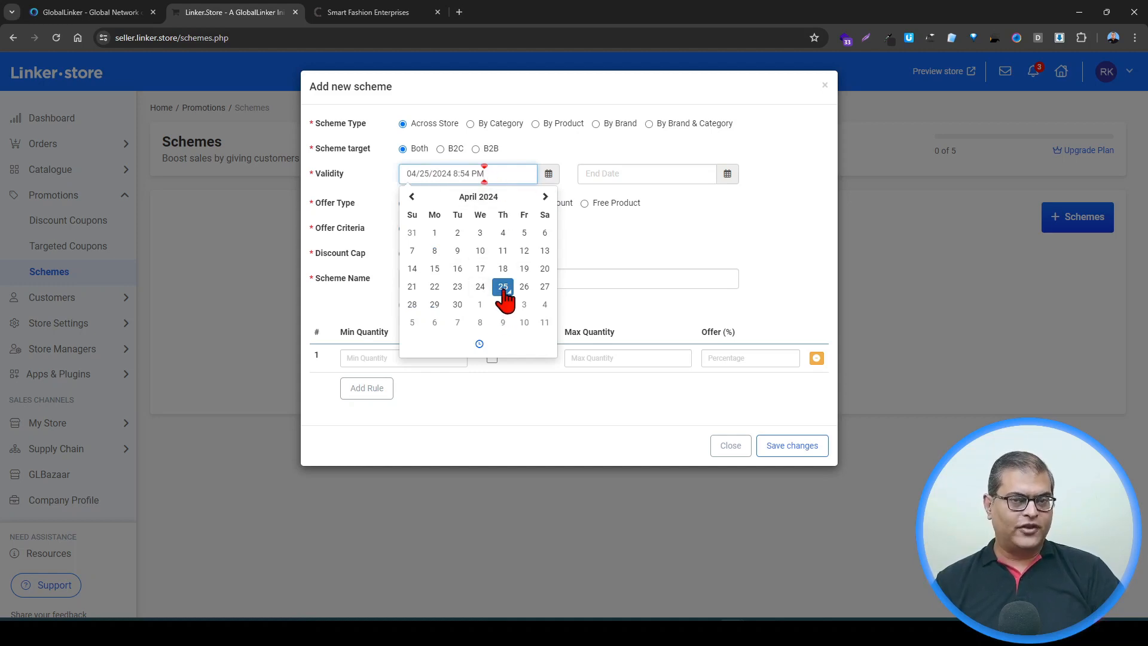
{"action": "left_click", "coordinate": [480, 343]}
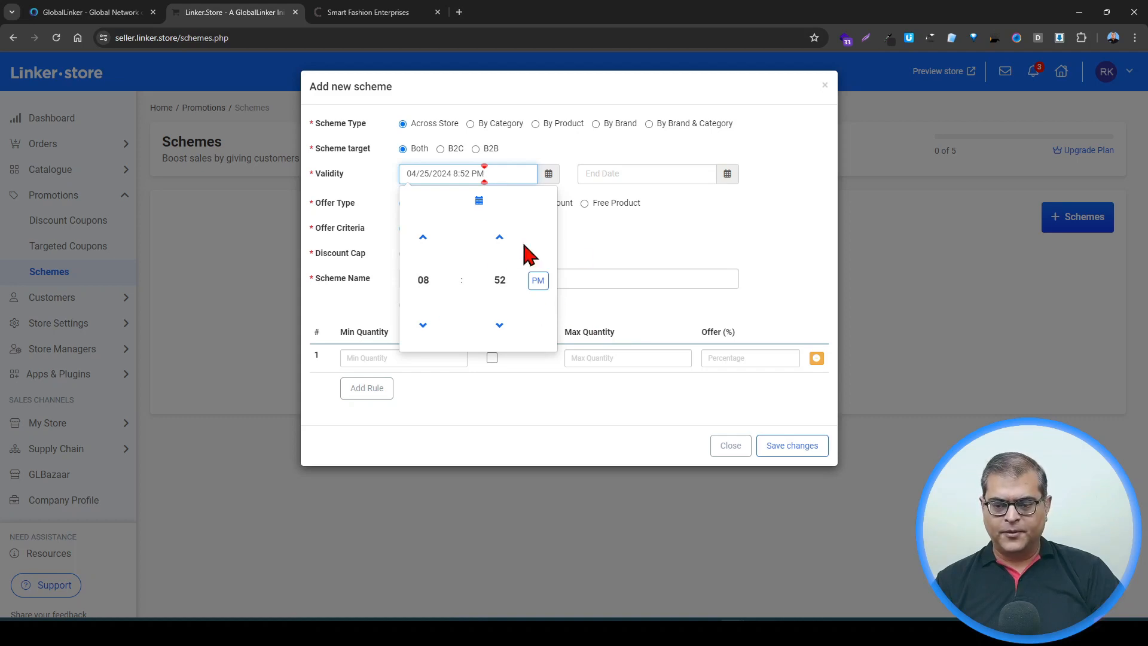
{"action": "left_click", "coordinate": [435, 244]}
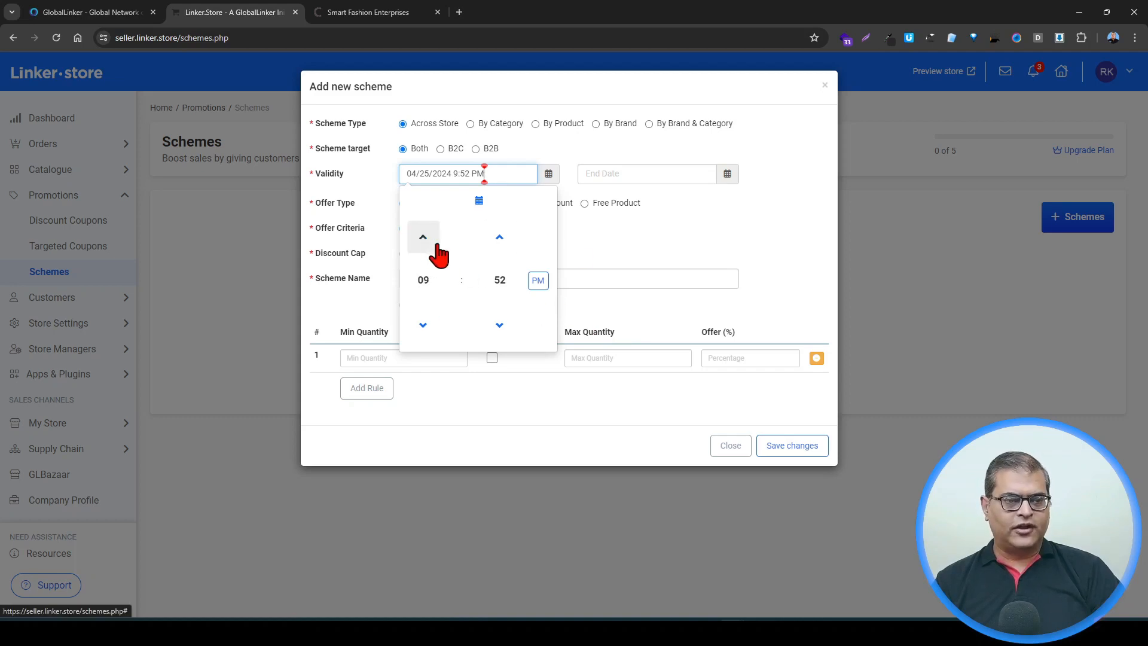
{"action": "left_click", "coordinate": [423, 326]}
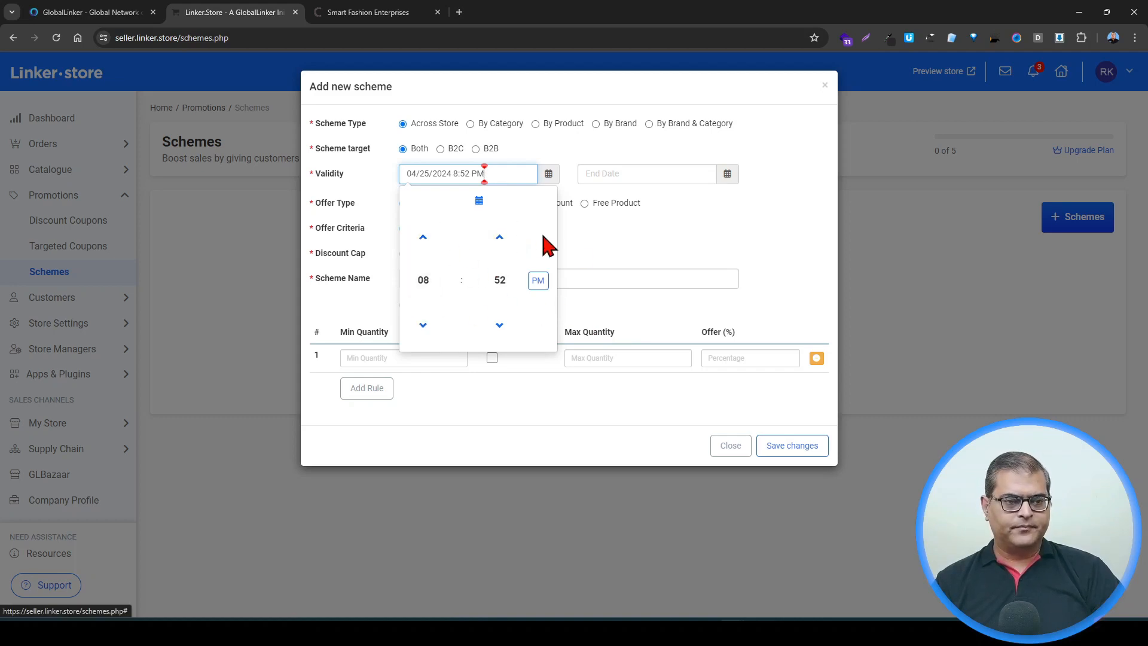
{"action": "left_click", "coordinate": [500, 240]}
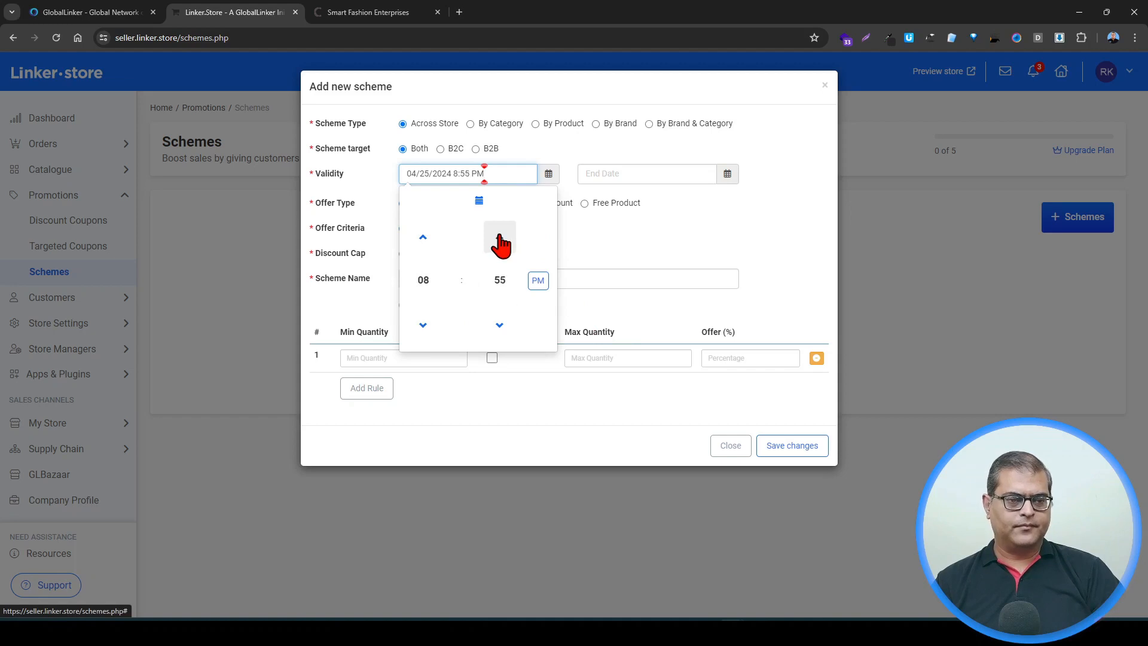
{"action": "left_click", "coordinate": [500, 240]}
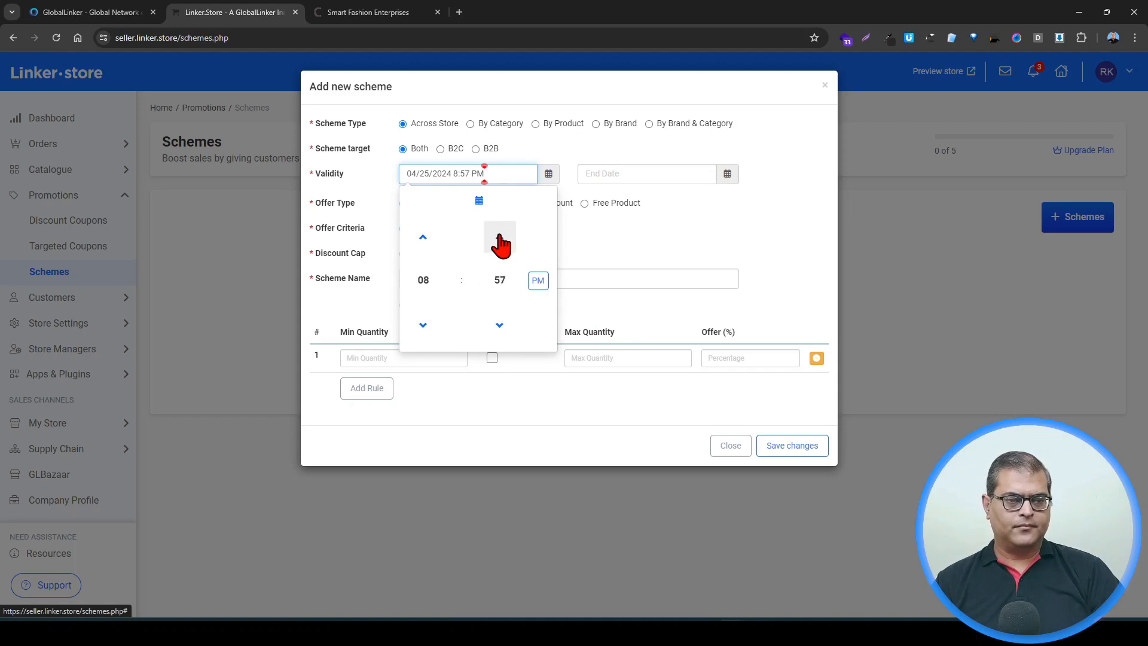
{"action": "left_click", "coordinate": [672, 234]}
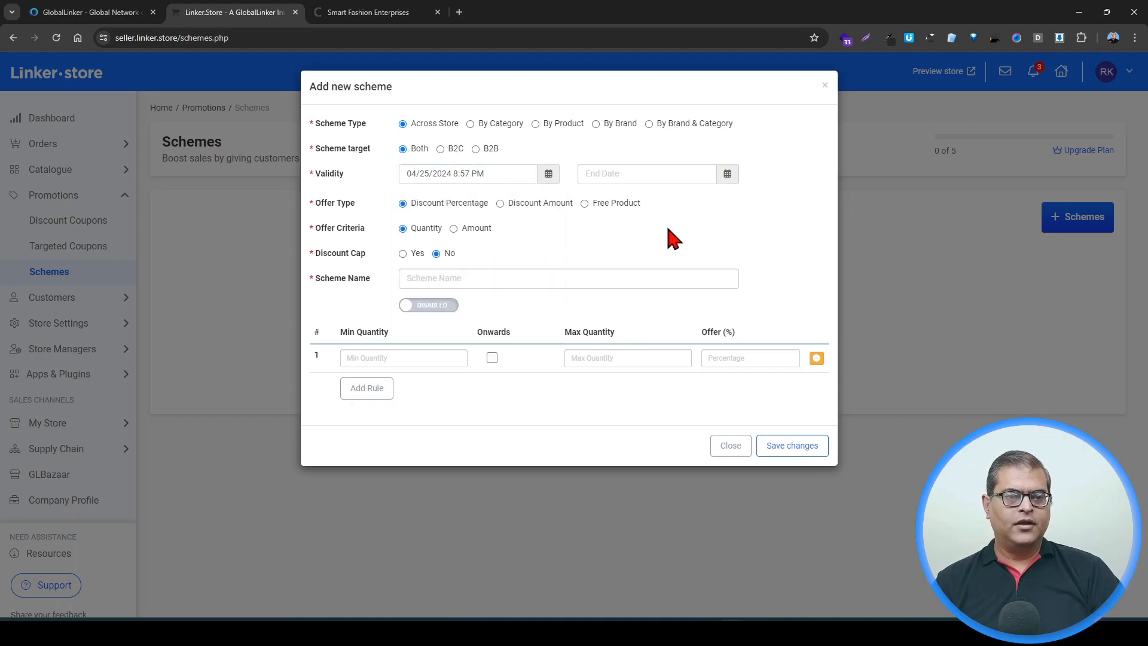
Step: Set the scheme's end date and time to 04/30/2024 11:59 PM
{"action": "left_click", "coordinate": [628, 173]}
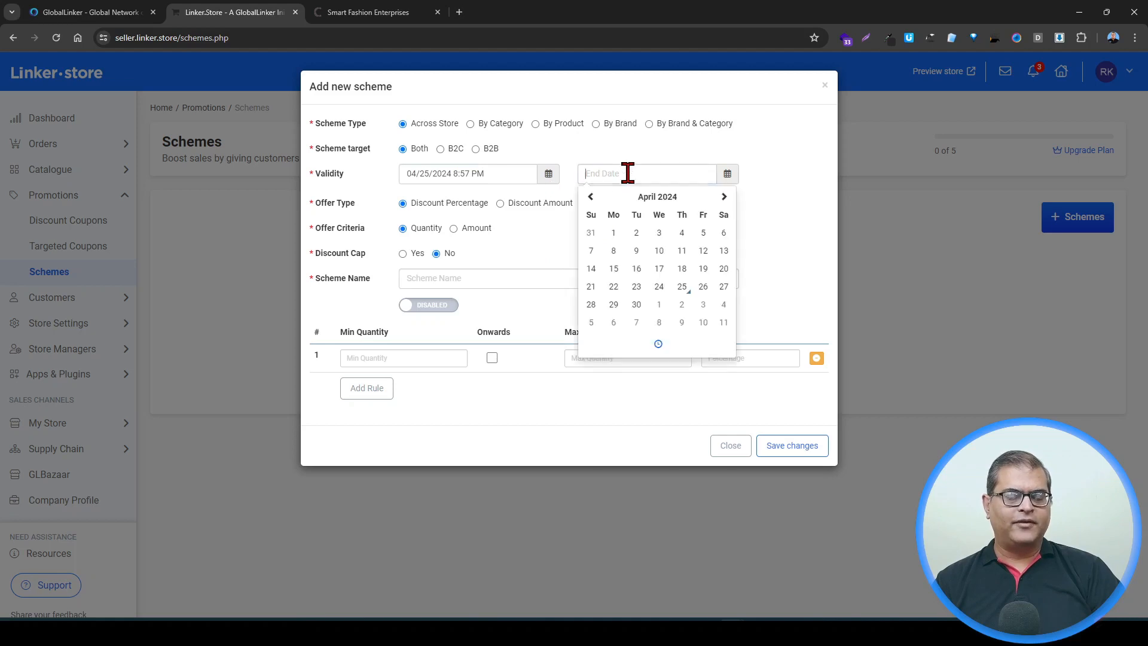
{"action": "left_click", "coordinate": [682, 288]}
{"action": "left_click", "coordinate": [637, 306]}
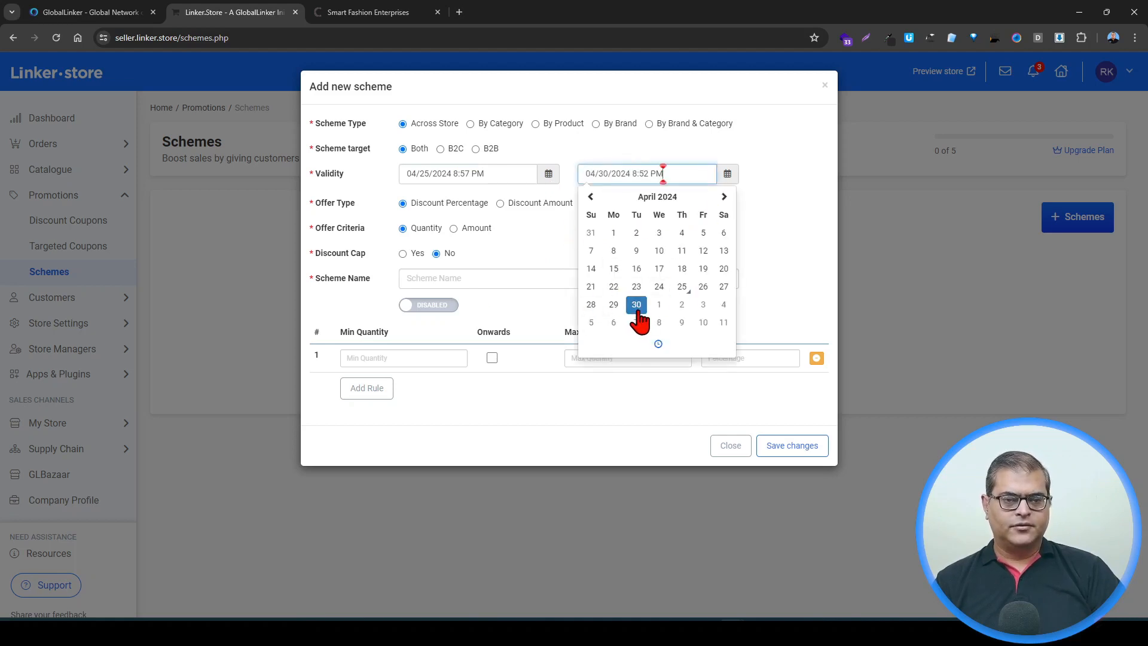
{"action": "left_click", "coordinate": [658, 344]}
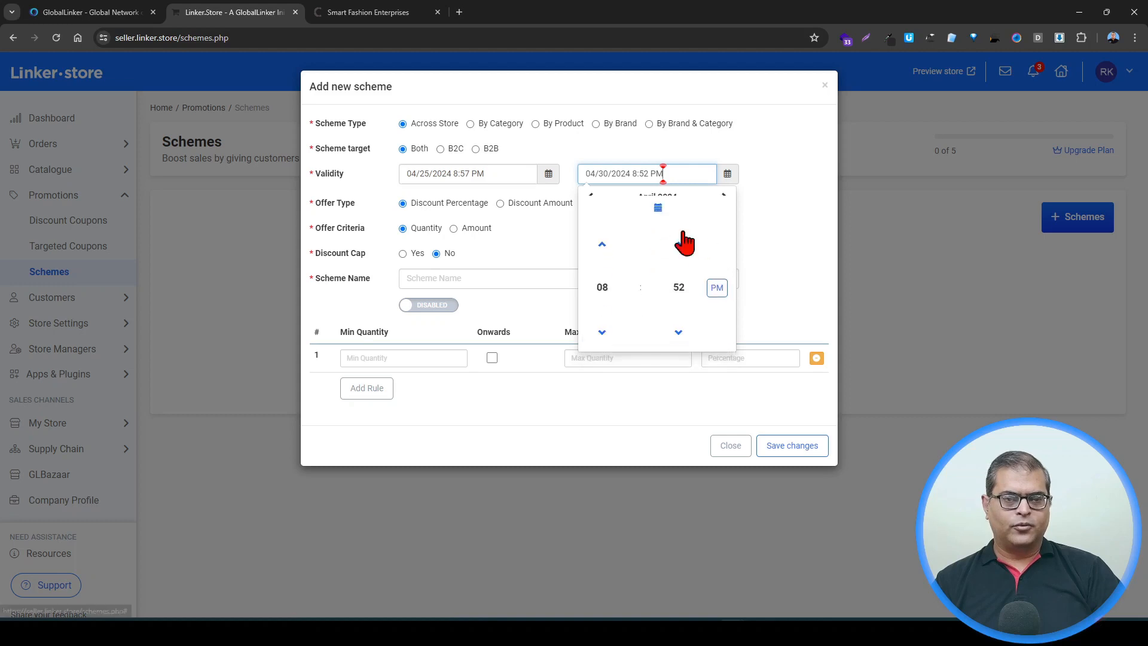
{"action": "left_click", "coordinate": [604, 282]}
{"action": "left_click", "coordinate": [715, 308]}
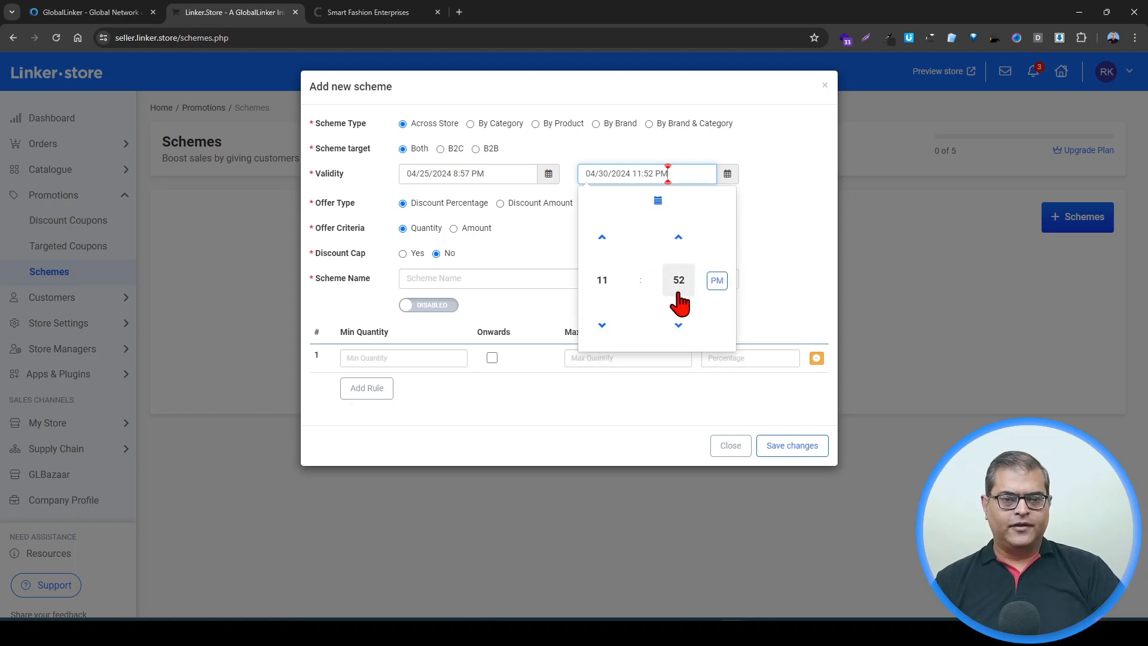
{"action": "left_click", "coordinate": [679, 301]}
{"action": "left_click", "coordinate": [715, 308]}
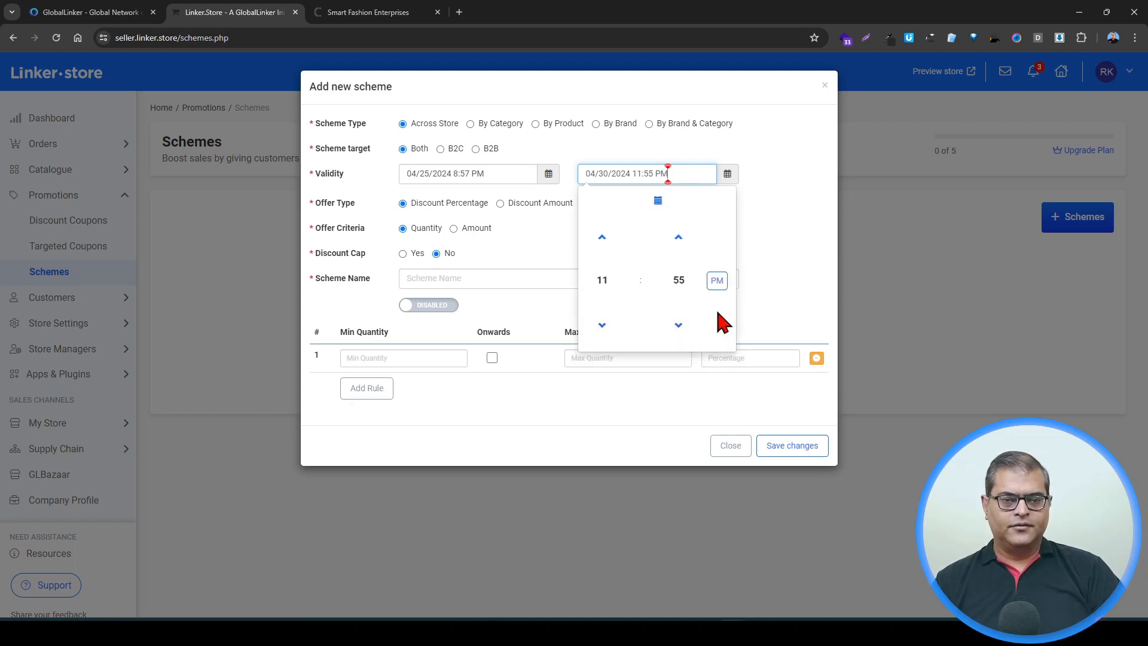
{"action": "left_click", "coordinate": [678, 242]}
{"action": "left_click", "coordinate": [679, 242]}
{"action": "left_click", "coordinate": [679, 242]}
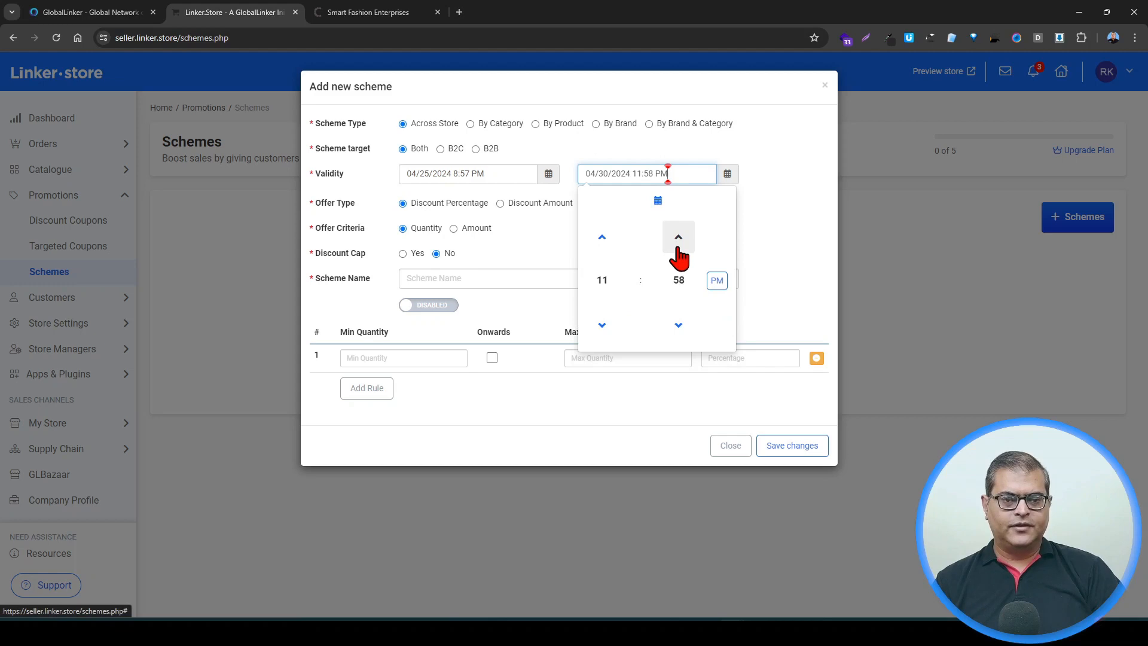
{"action": "left_click", "coordinate": [758, 238]}
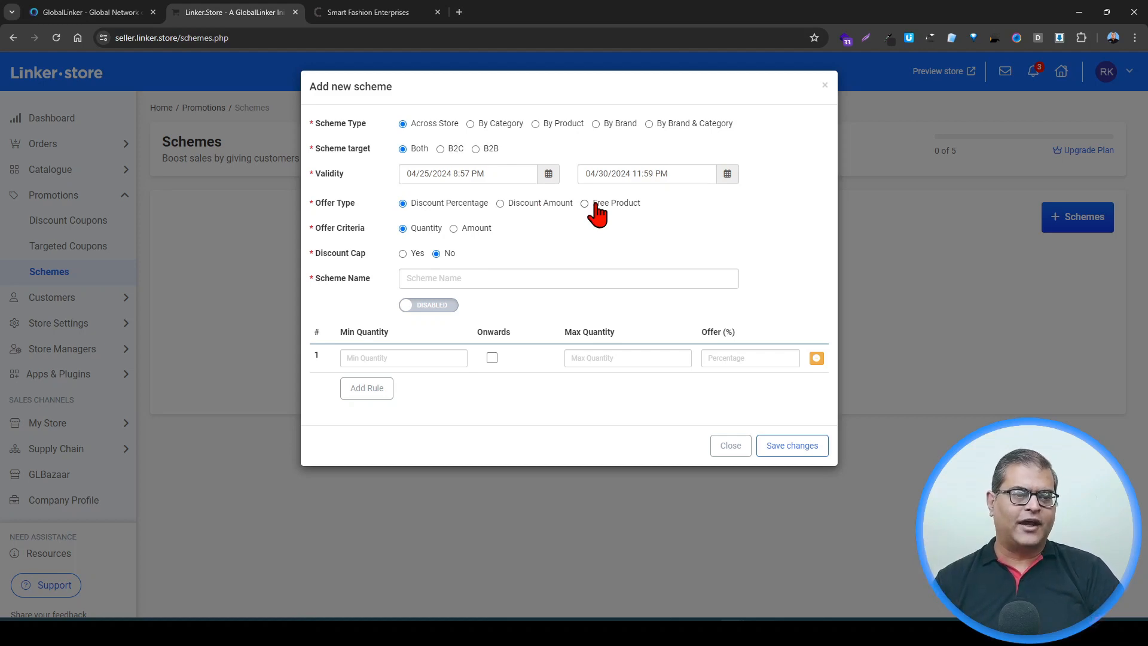
Step: Set the offer criteria to Amount and turn on the discount cap
{"action": "left_click", "coordinate": [475, 230]}
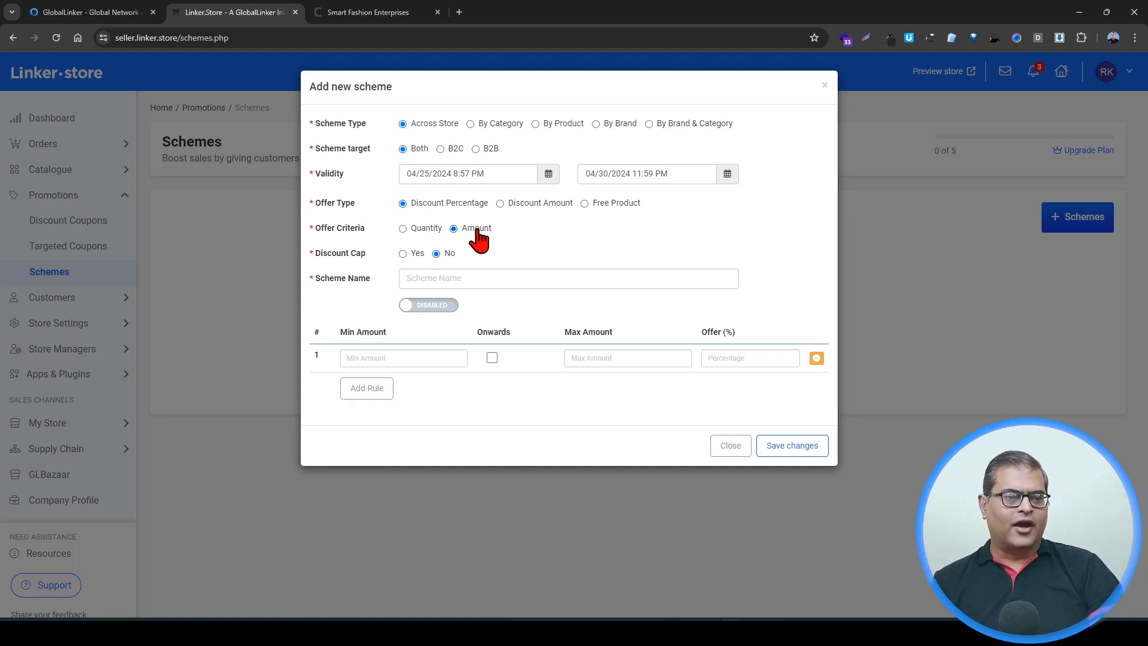
{"action": "left_click", "coordinate": [412, 254]}
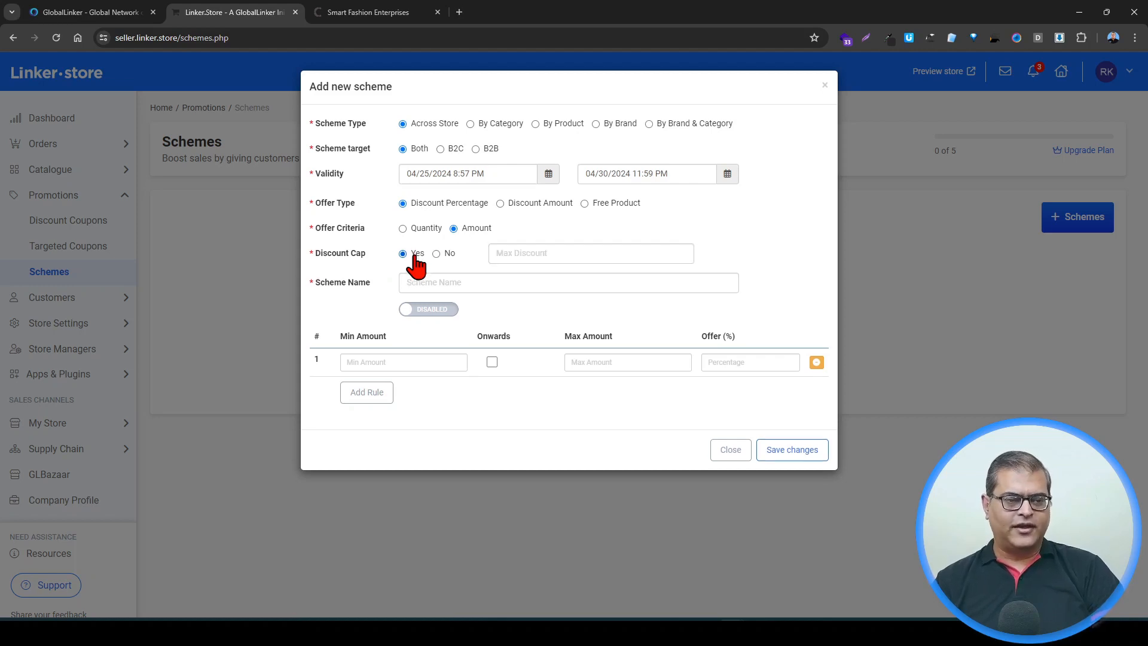
{"action": "left_click", "coordinate": [568, 256]}
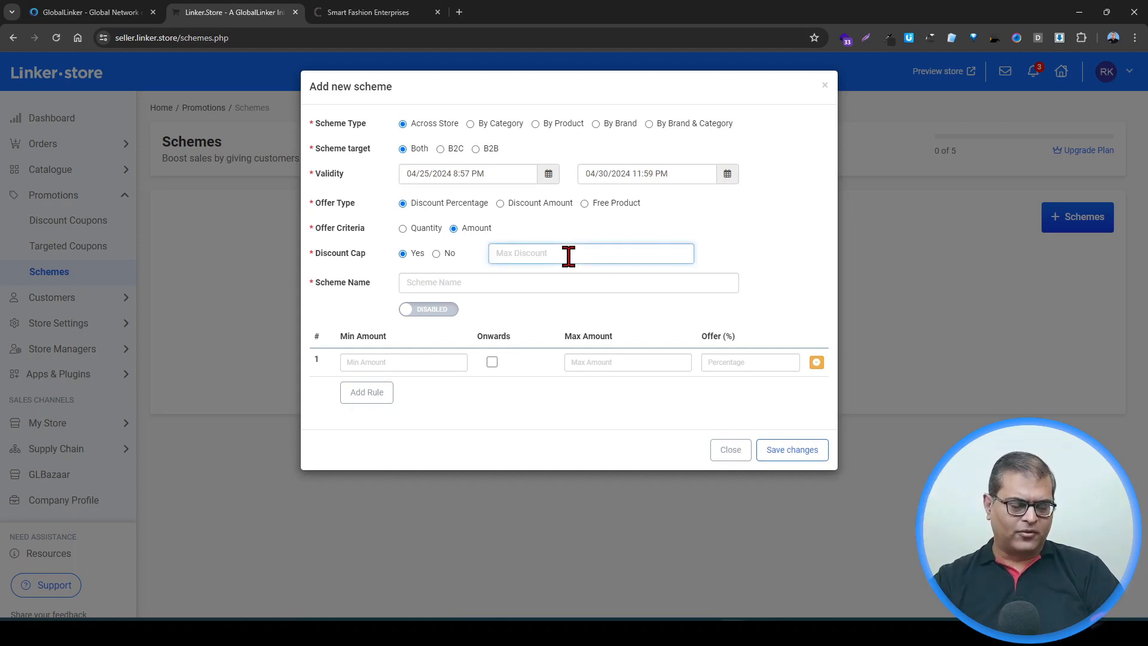
Step: Name the scheme April Sale and switch the scheme to enabled
{"action": "left_click", "coordinate": [425, 285]}
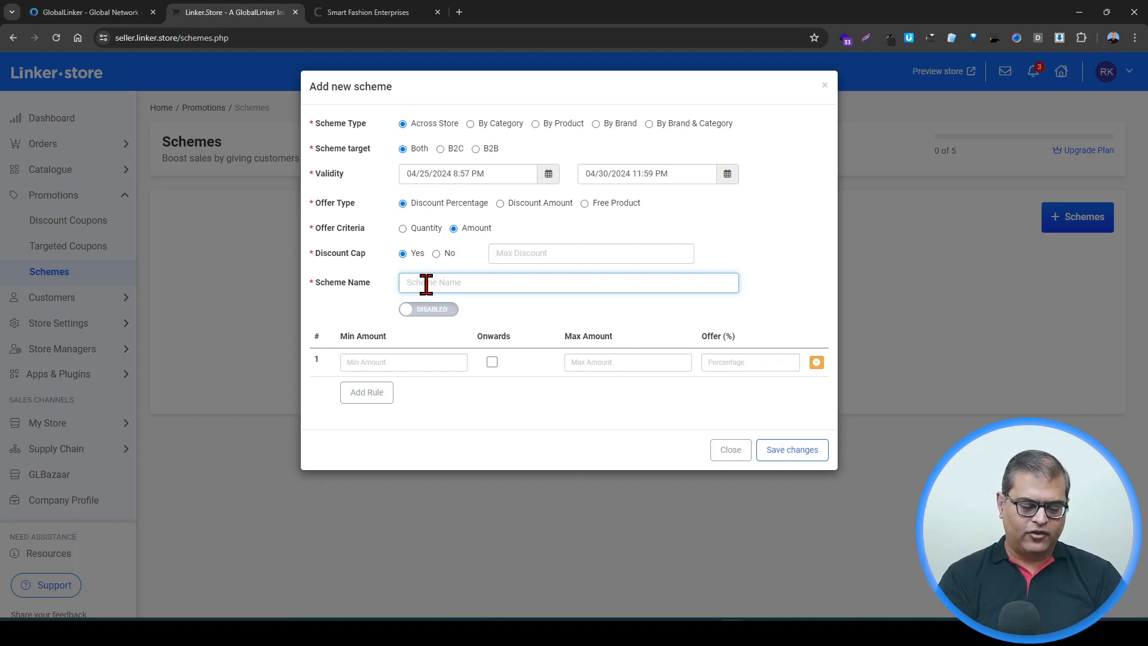
{"action": "type", "text": "April S"}
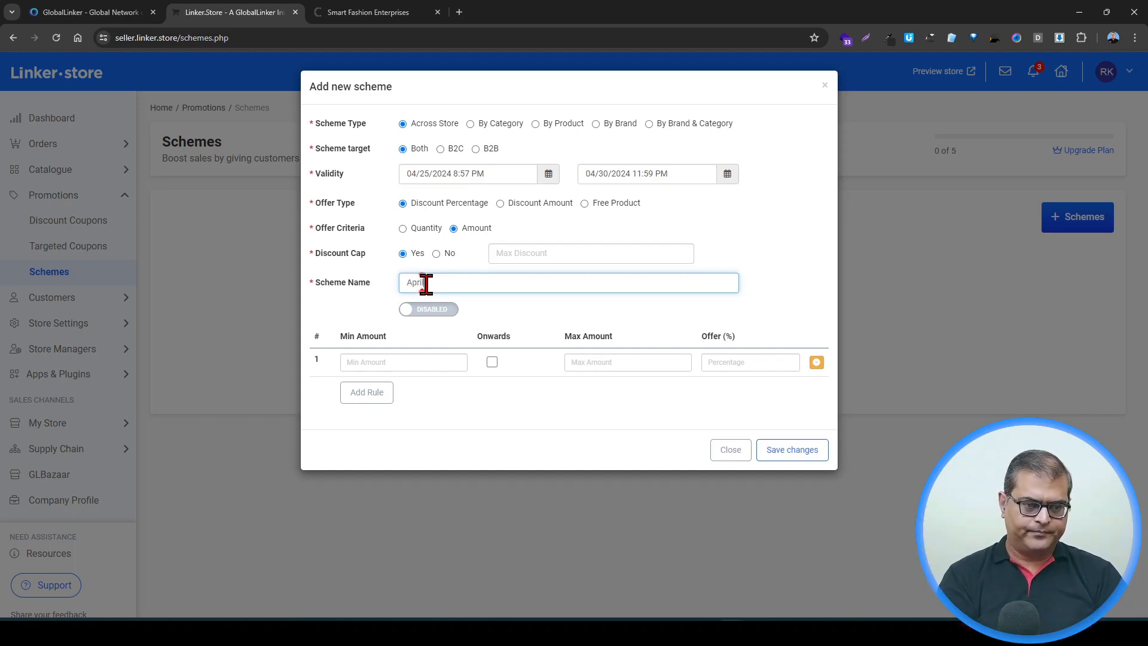
{"action": "type", "text": "ale"}
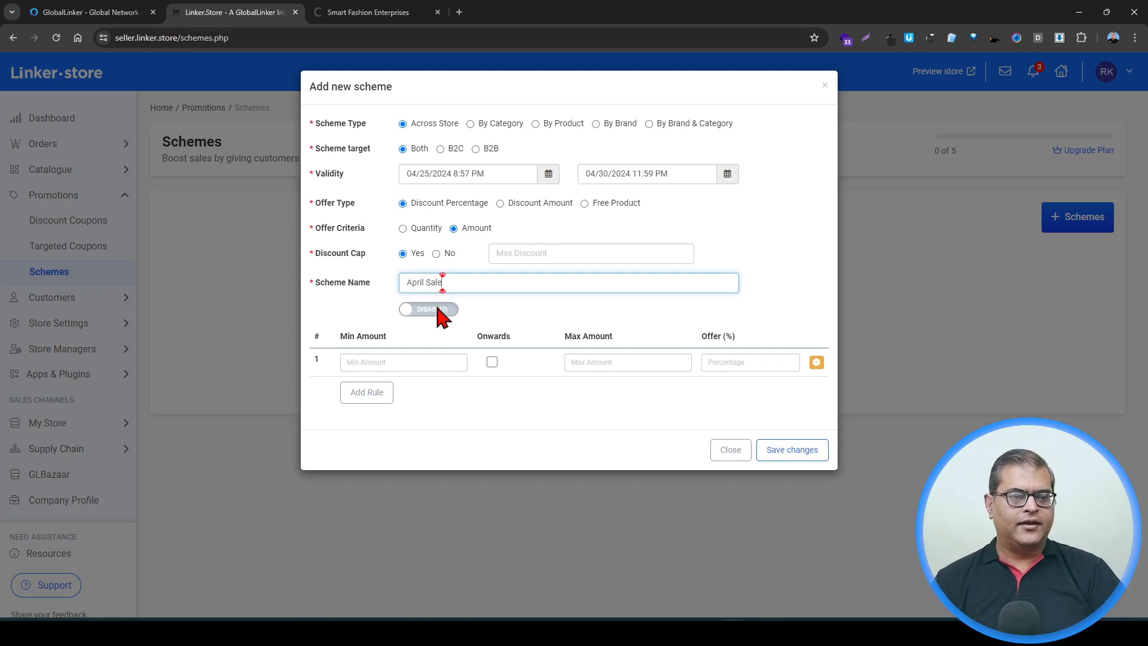
{"action": "left_click", "coordinate": [440, 310]}
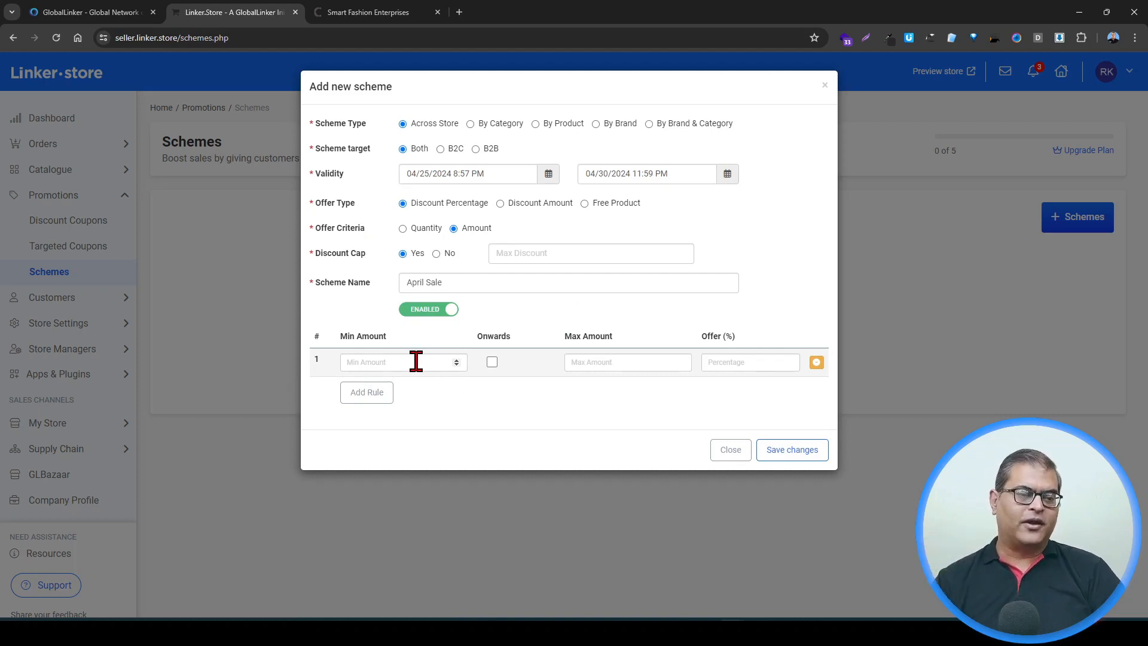
Step: Add a second rule row and fill the first rule with minimum amount 1, maximum amount 1000 and 10% offer
{"action": "left_click", "coordinate": [371, 395]}
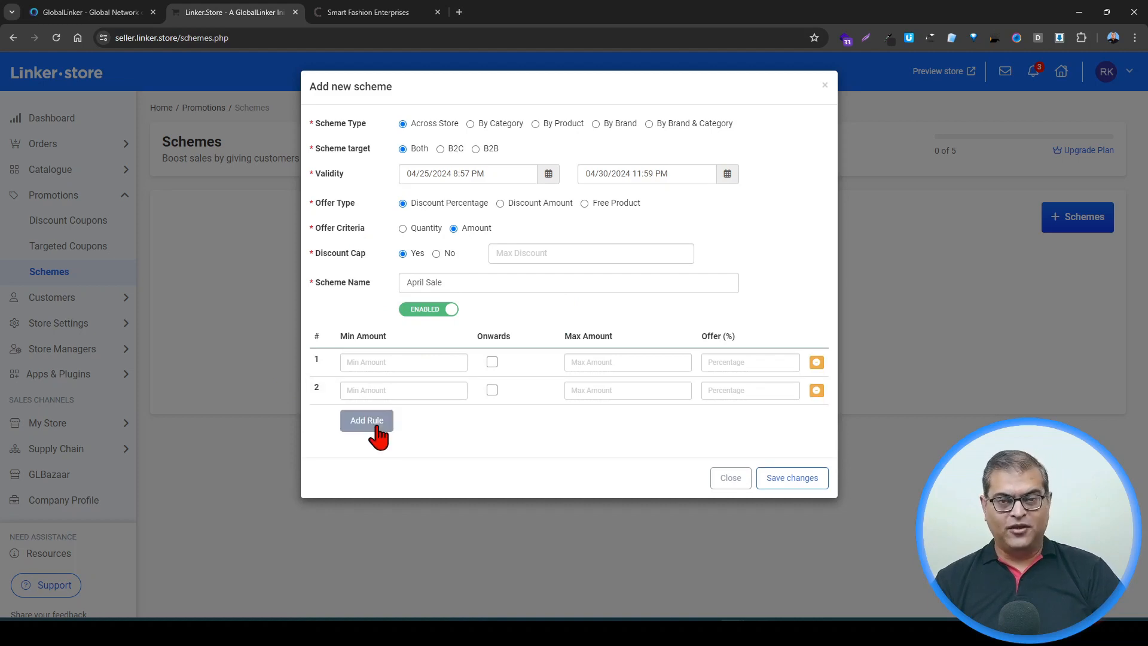
{"action": "left_click", "coordinate": [379, 363]}
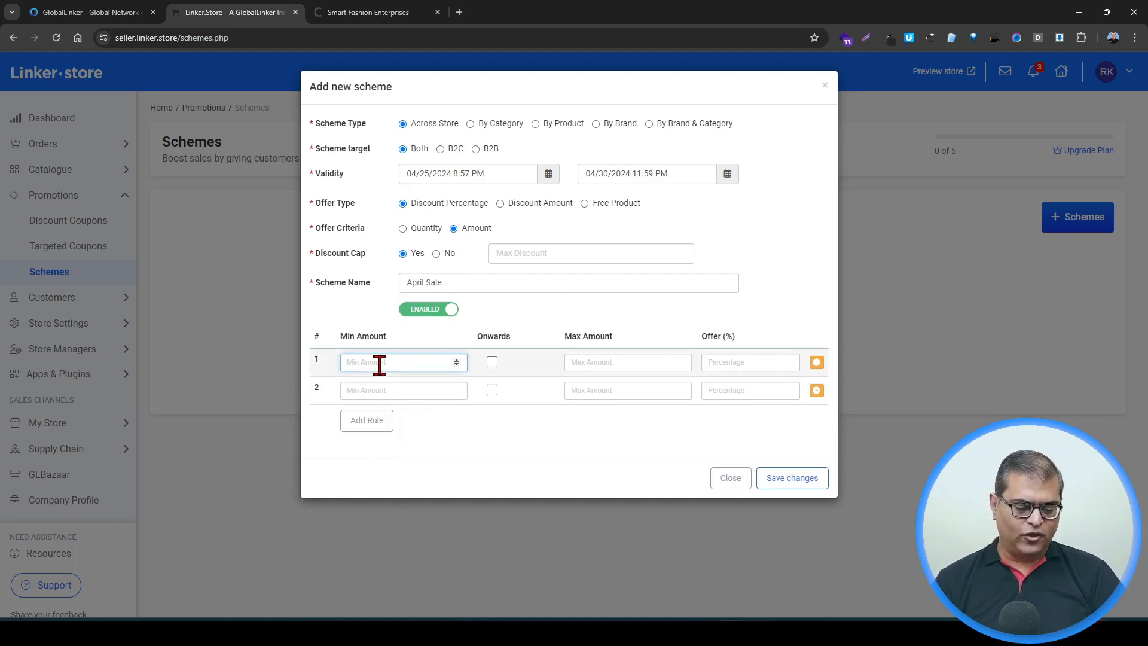
{"action": "type", "text": "1"}
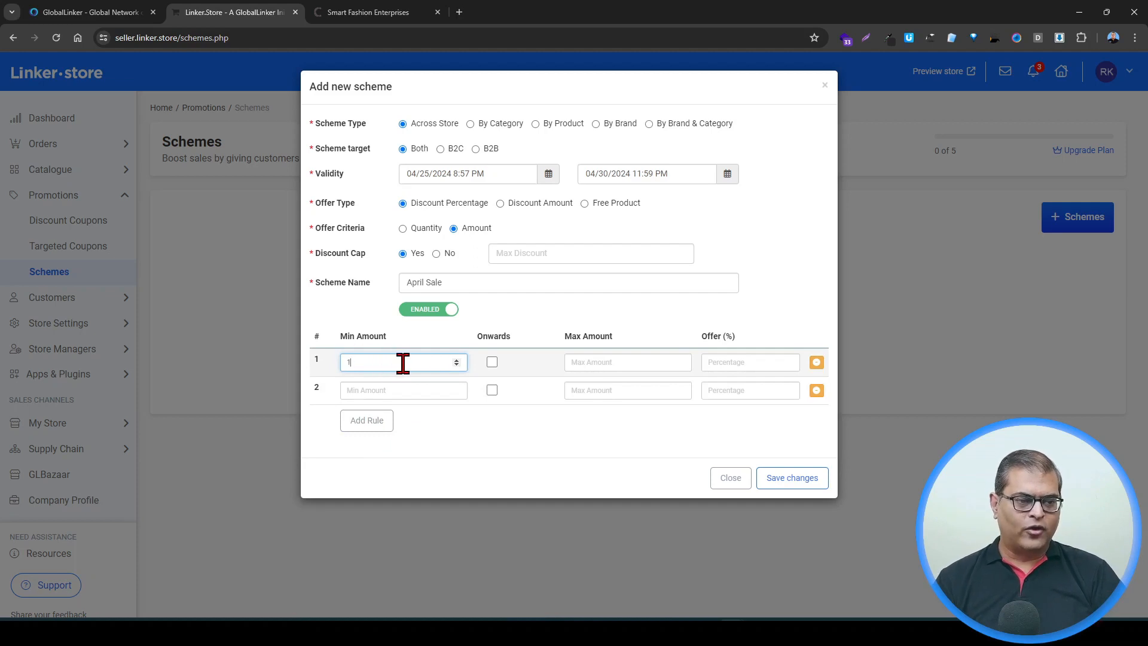
{"action": "left_click", "coordinate": [625, 361]}
{"action": "type", "text": "1000"}
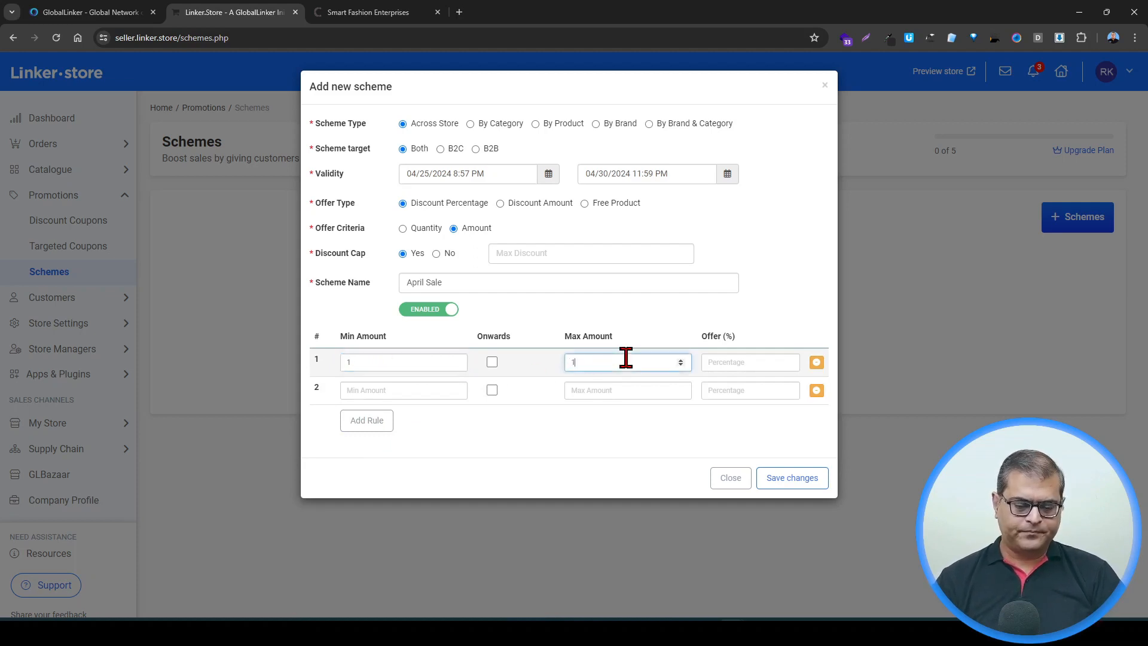
{"action": "left_click", "coordinate": [743, 362]}
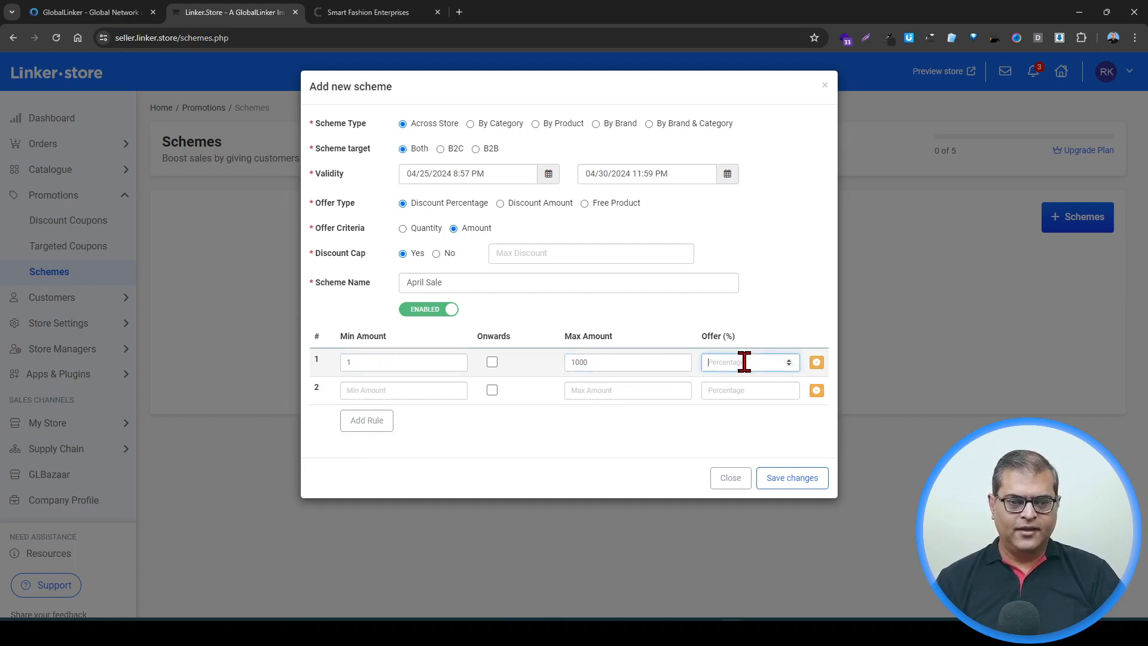
{"action": "type", "text": "10"}
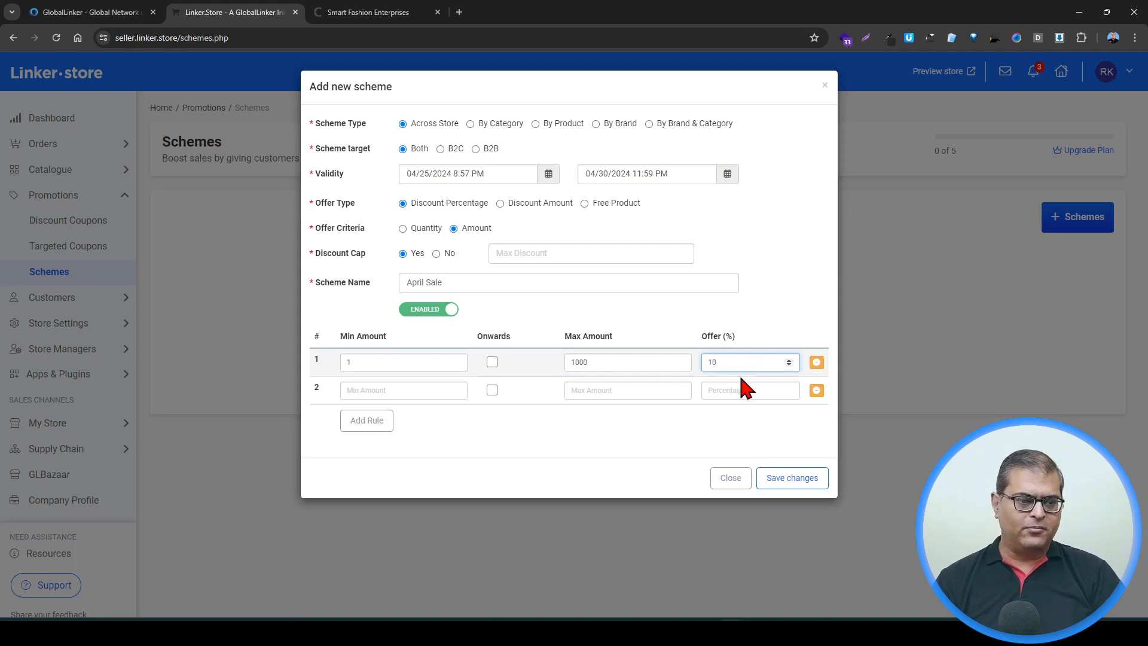
Step: Fill the second rule with minimum amount 1001, maximum amount 2000 and 15% offer
{"action": "left_click", "coordinate": [353, 391]}
{"action": "type", "text": "1"}
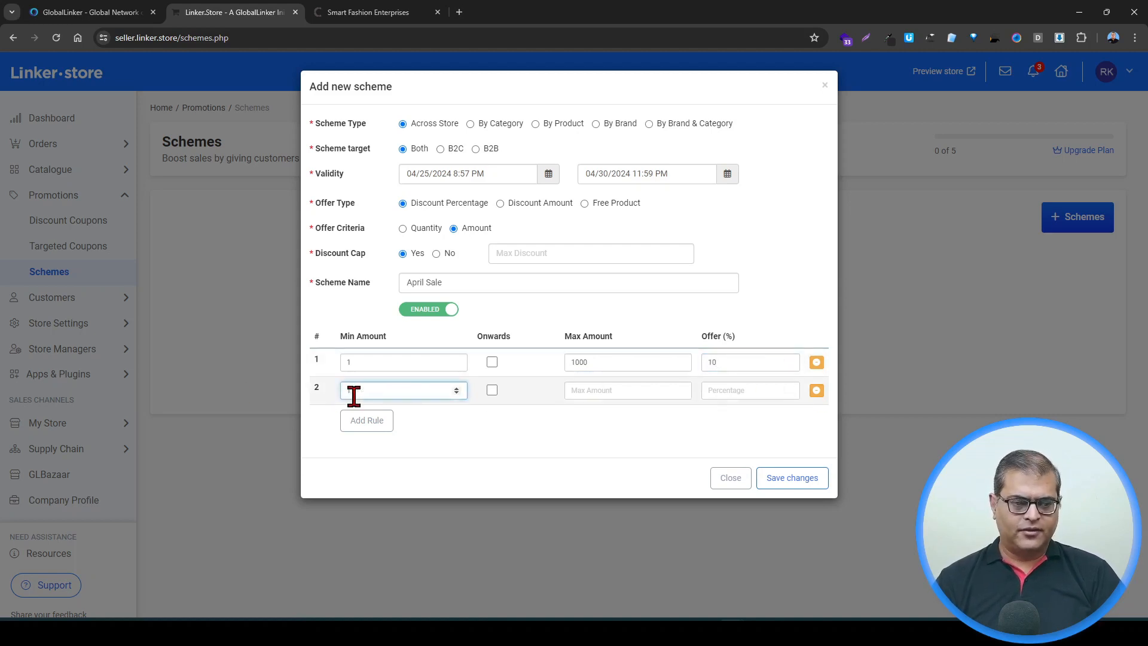
{"action": "key", "text": "BackSpace"}
{"action": "type", "text": "1"}
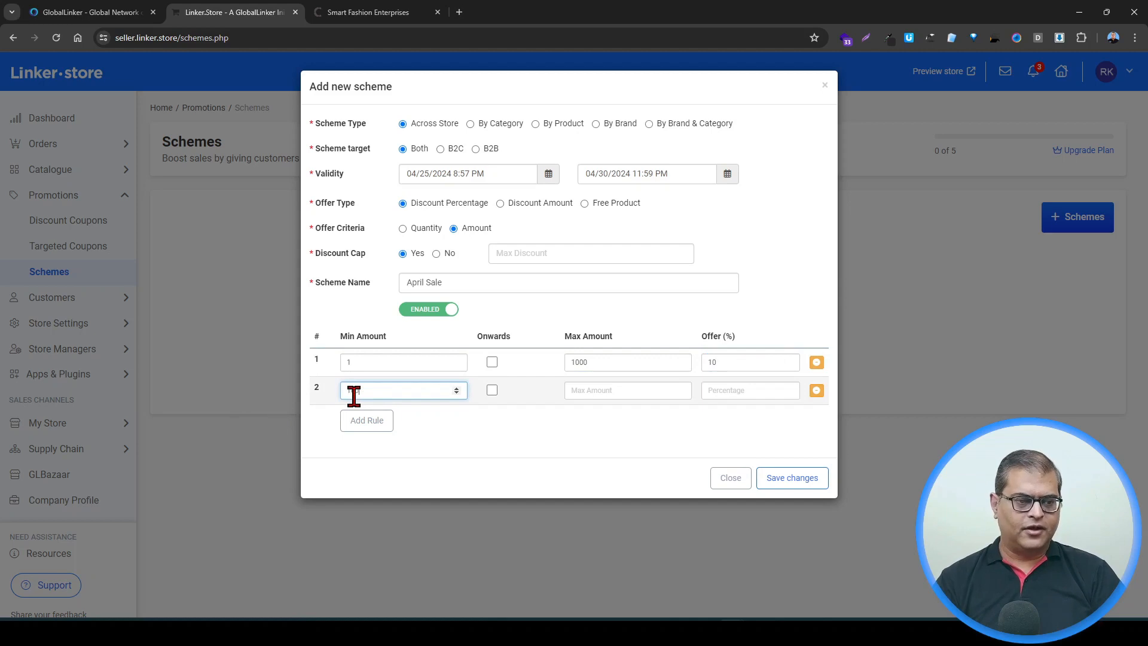
{"action": "type", "text": "001"}
{"action": "left_click", "coordinate": [603, 391]}
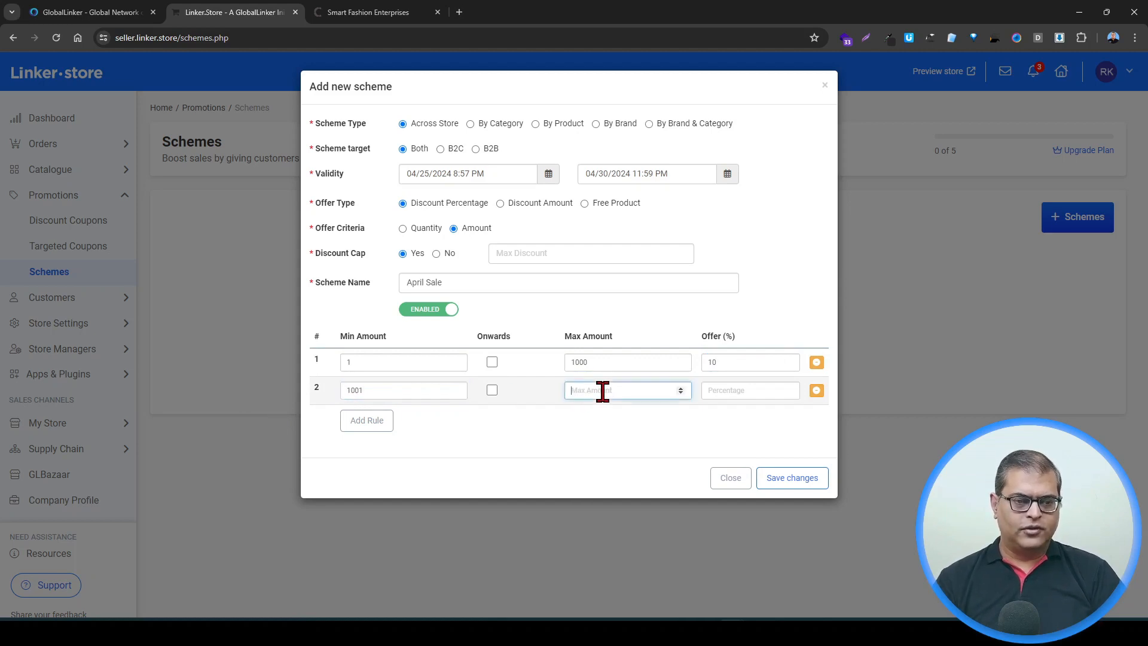
{"action": "type", "text": "2000"}
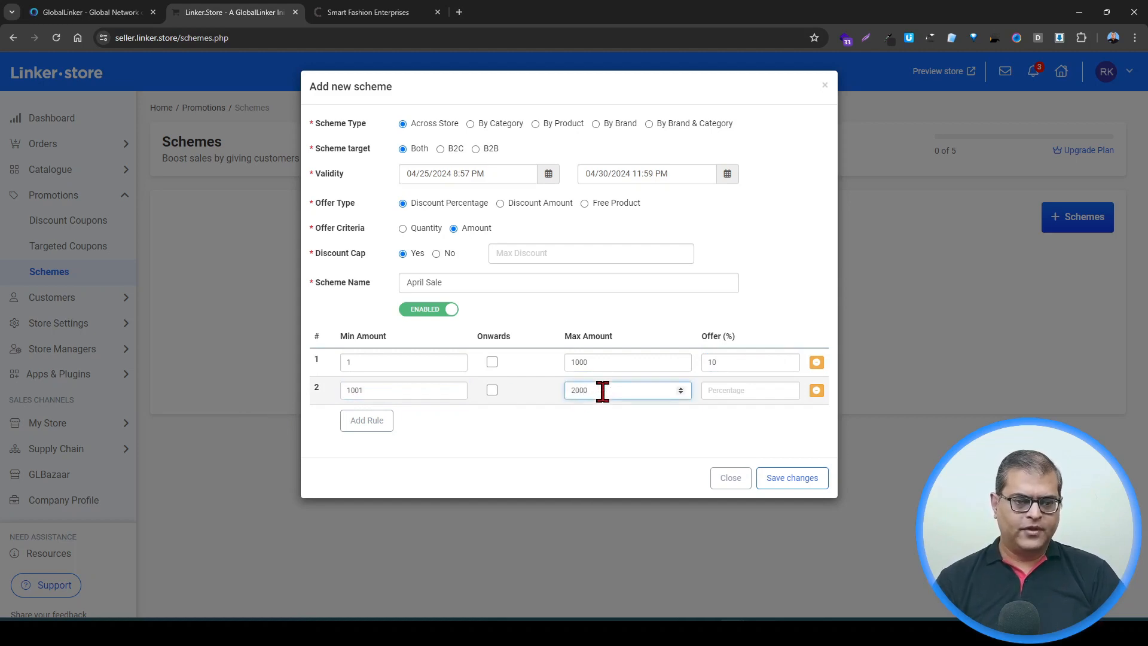
{"action": "left_click", "coordinate": [776, 387]}
{"action": "type", "text": "15"}
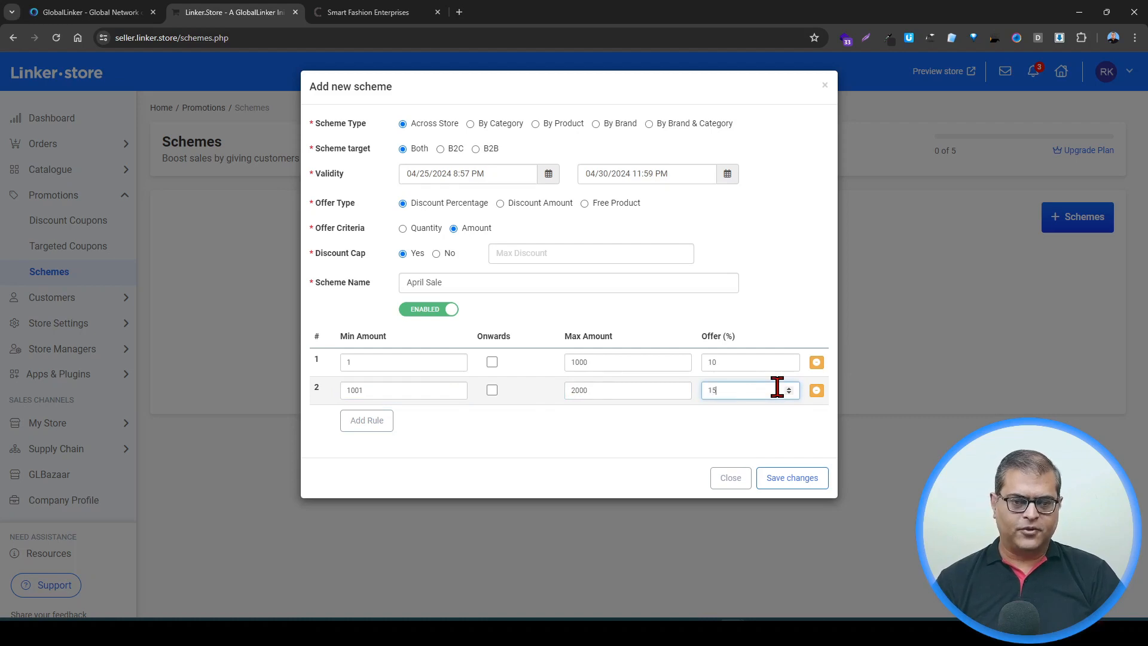
Step: Add a third rule with minimum amount 2001, maximum amount 3000 and 20% offer
{"action": "left_click", "coordinate": [361, 426]}
{"action": "left_click", "coordinate": [396, 417]}
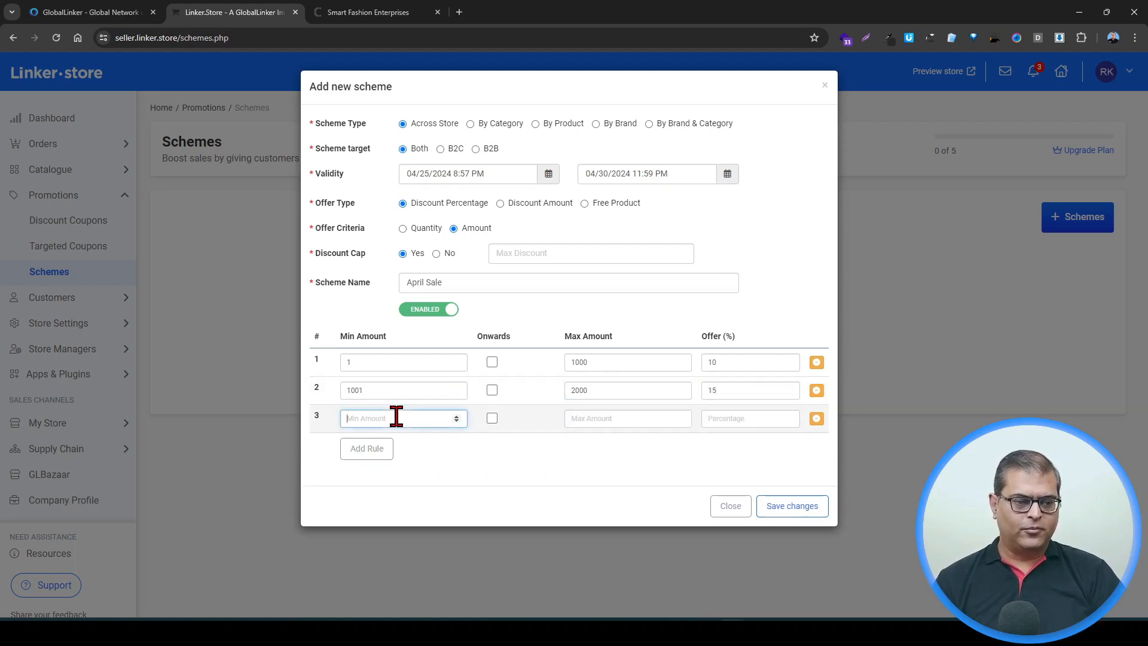
{"action": "type", "text": "2001"}
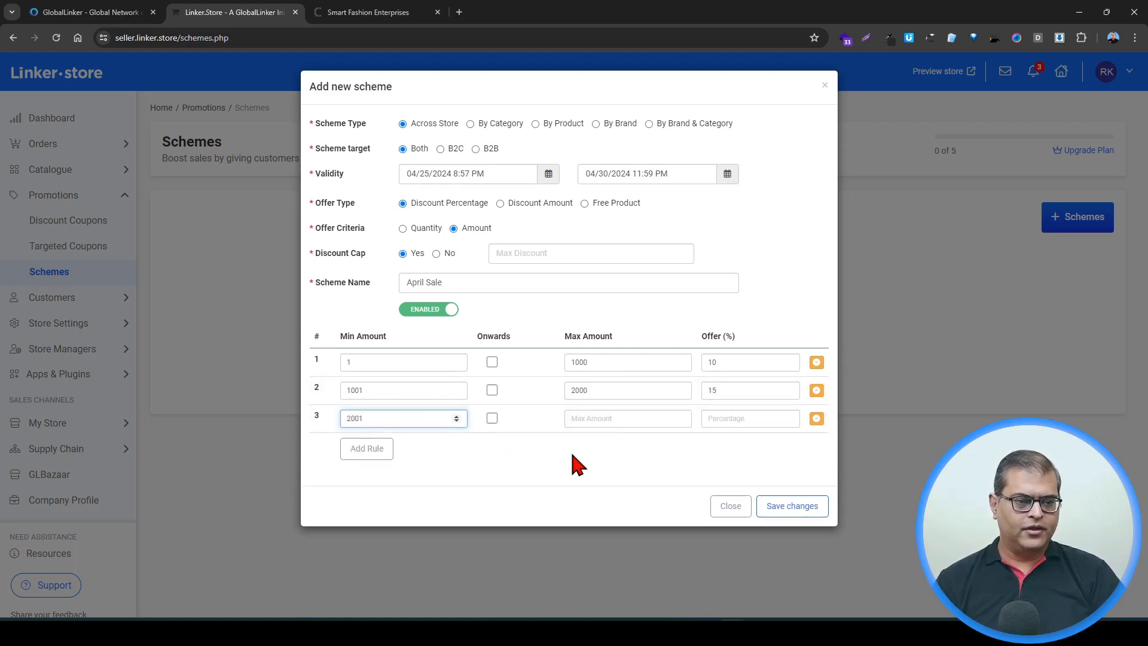
{"action": "left_click", "coordinate": [585, 419]}
{"action": "type", "text": "3000"}
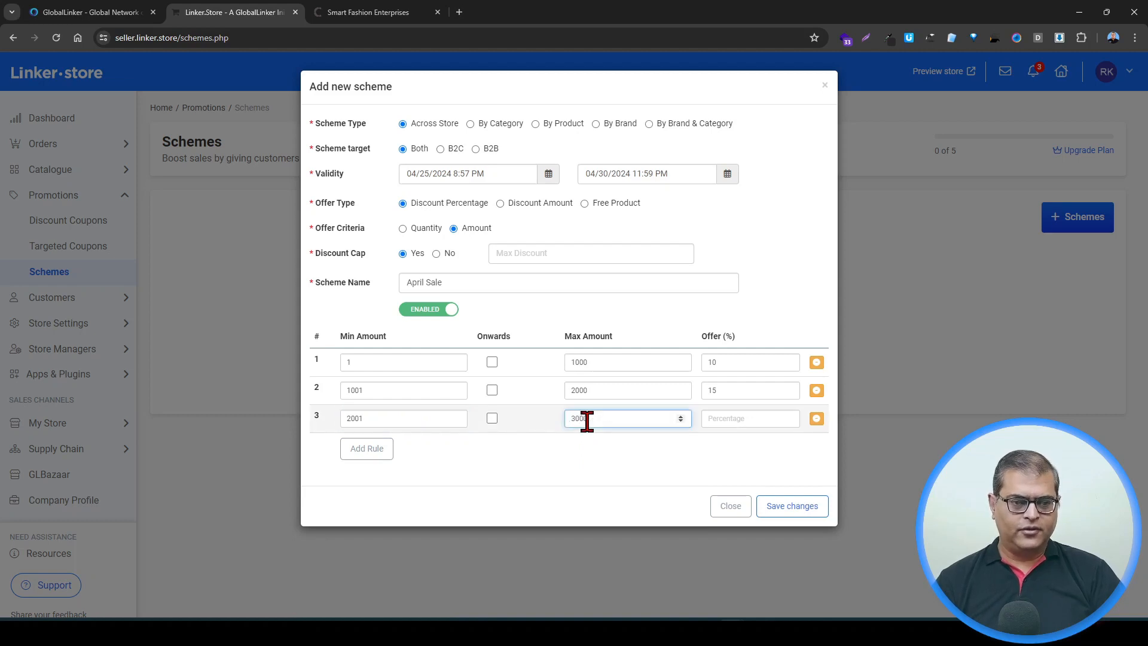
{"action": "left_click", "coordinate": [751, 418]}
{"action": "type", "text": "2"}
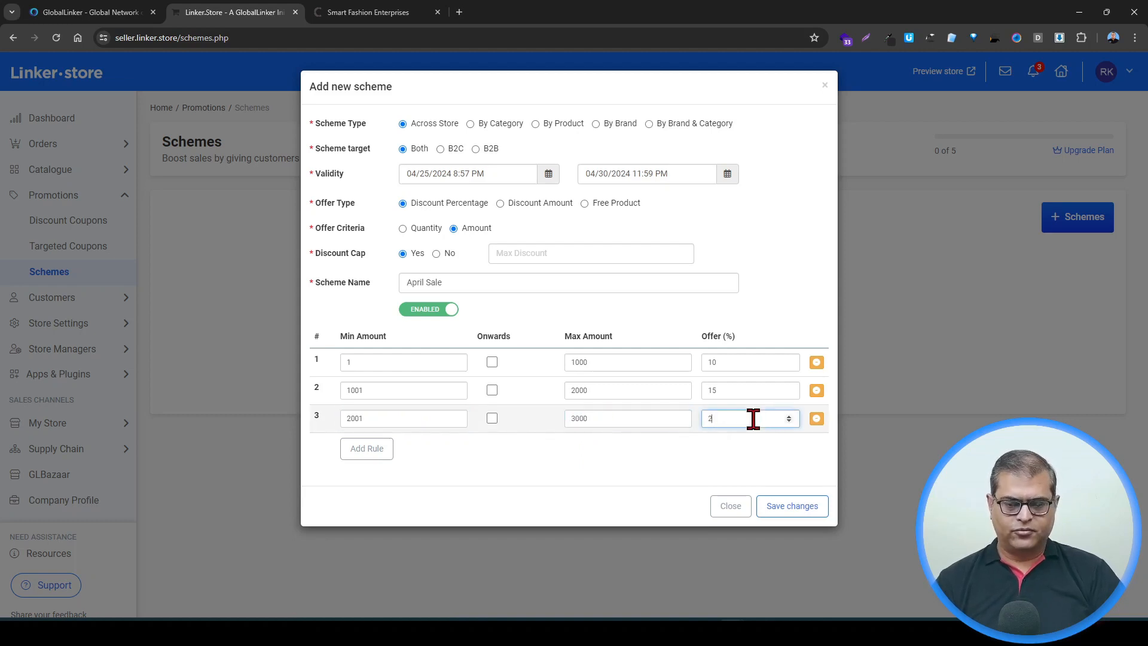
{"action": "type", "text": "0"}
Step: Add a fourth rule from minimum amount 3001 onwards with a 25% offer
{"action": "left_click", "coordinate": [369, 452]}
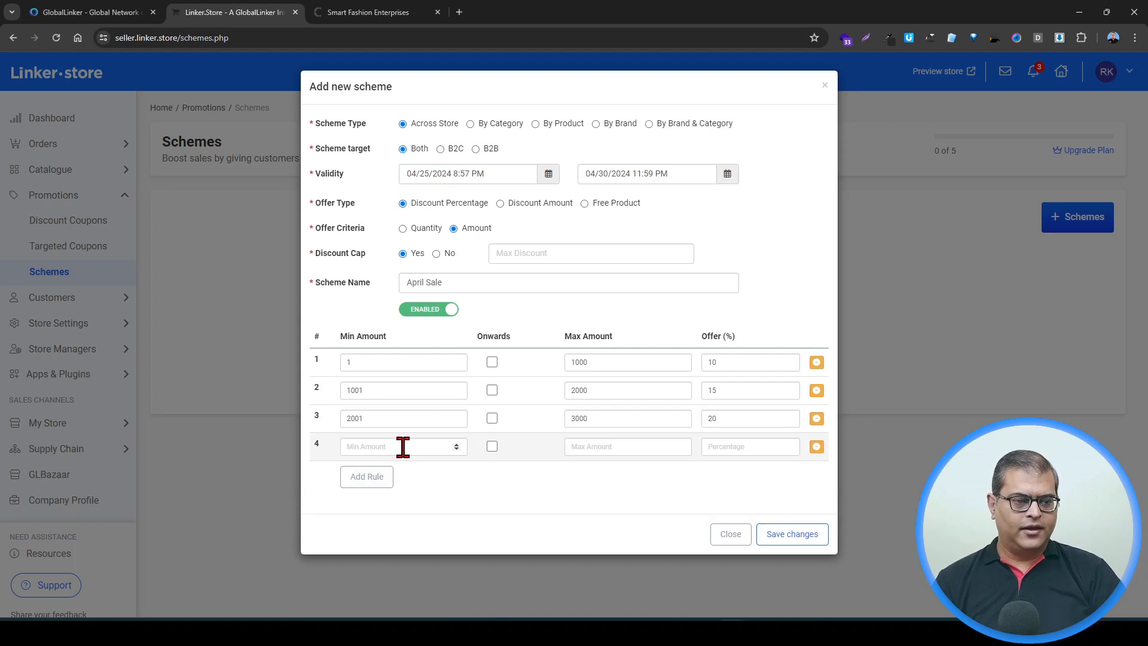
{"action": "left_click", "coordinate": [403, 447]}
{"action": "type", "text": "3001"}
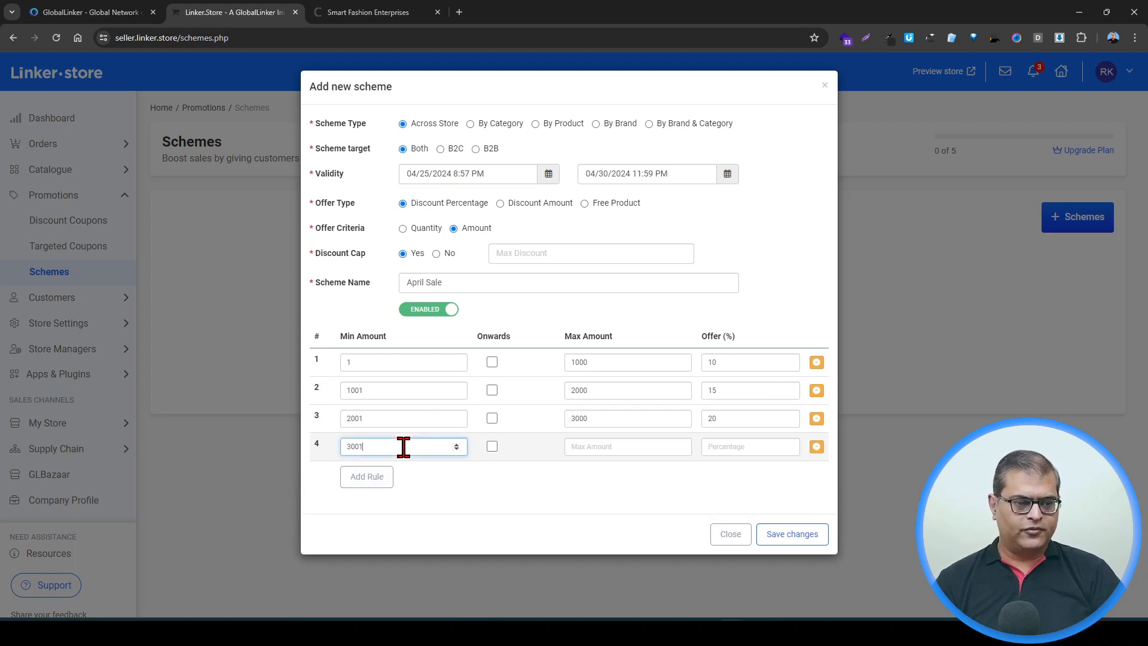
{"action": "left_click", "coordinate": [492, 446]}
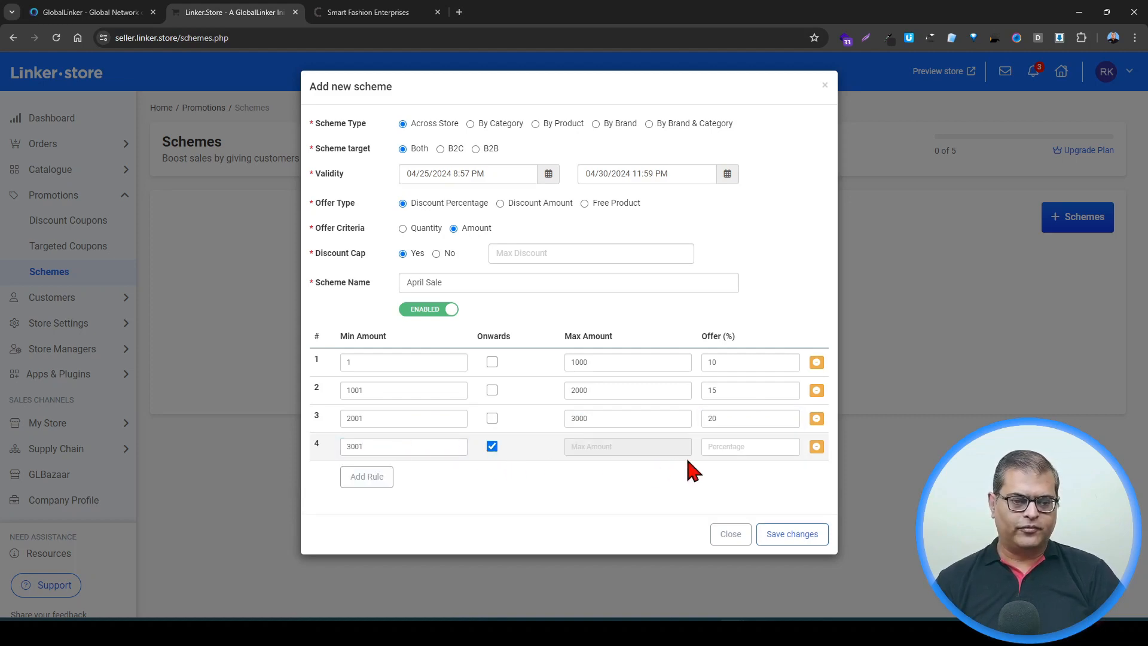
{"action": "left_click", "coordinate": [742, 450]}
{"action": "type", "text": "25"}
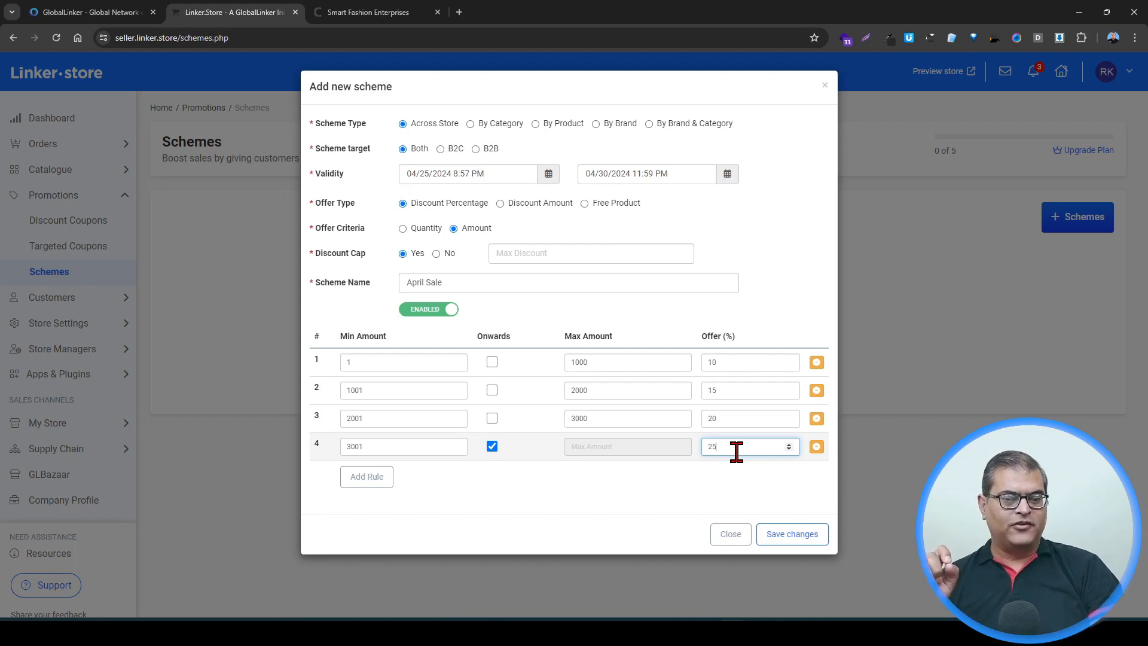
Step: Change the scheme's start time to 04/25/2024 9:05 PM and save the scheme
{"action": "left_click", "coordinate": [771, 535]}
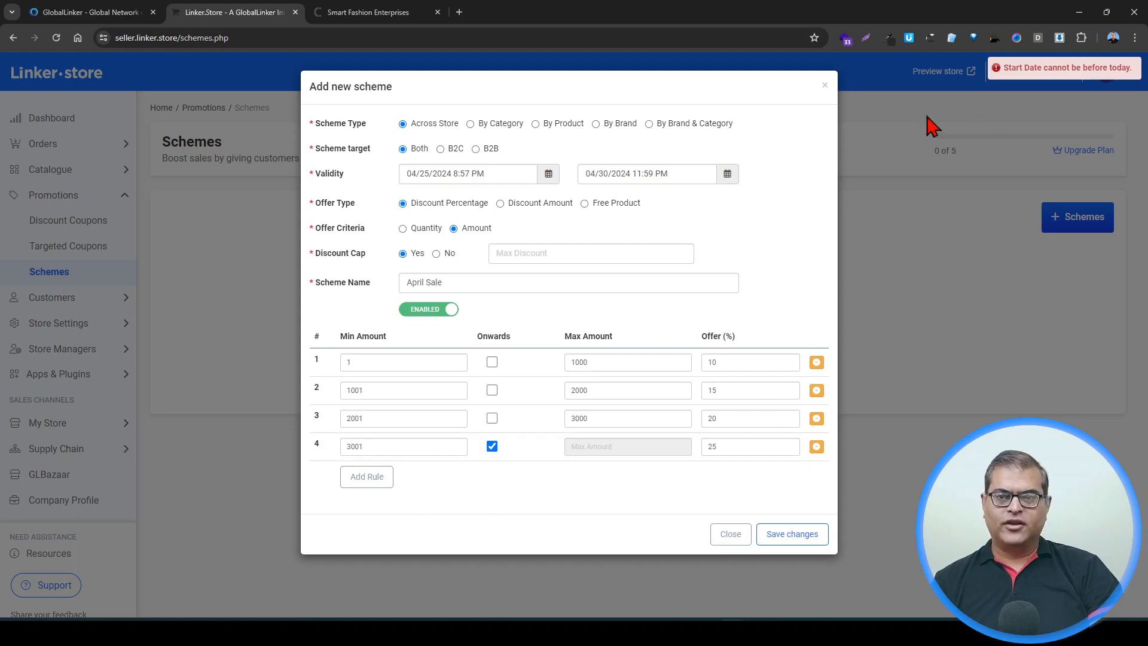
{"action": "left_click", "coordinate": [476, 178]}
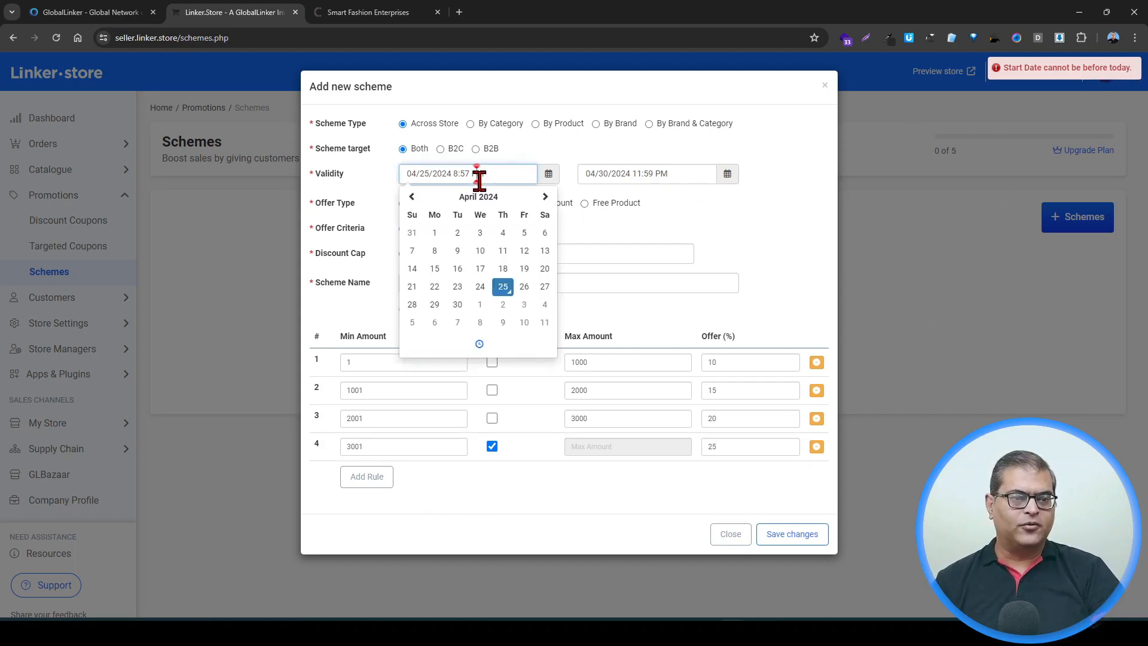
{"action": "left_click", "coordinate": [479, 344]}
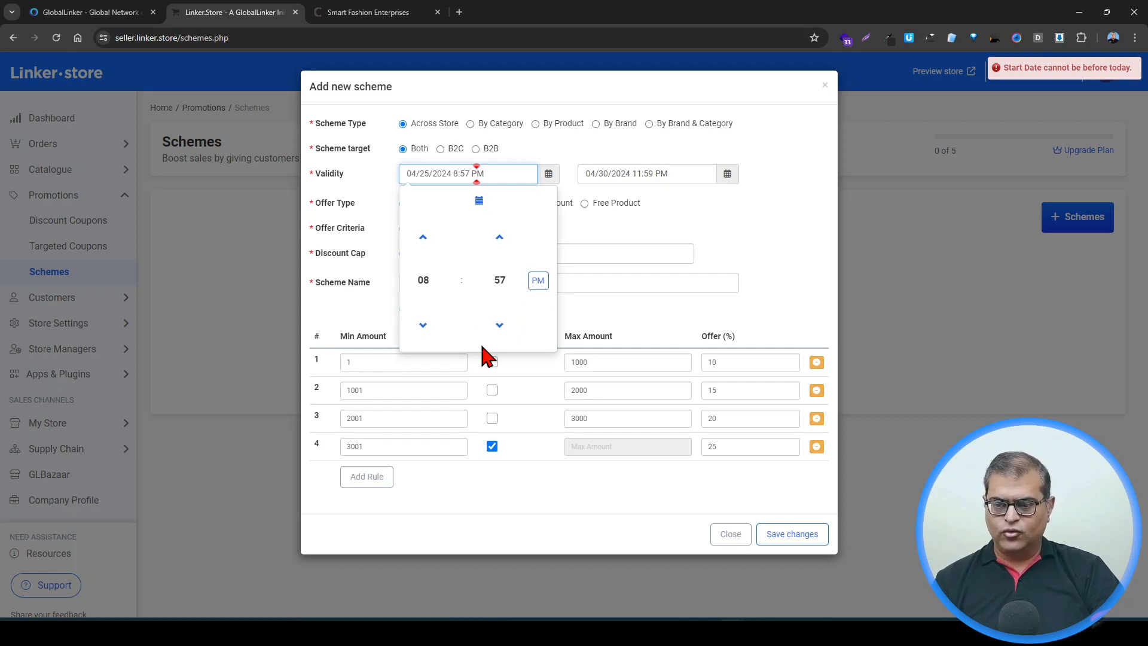
{"action": "left_click", "coordinate": [424, 242]}
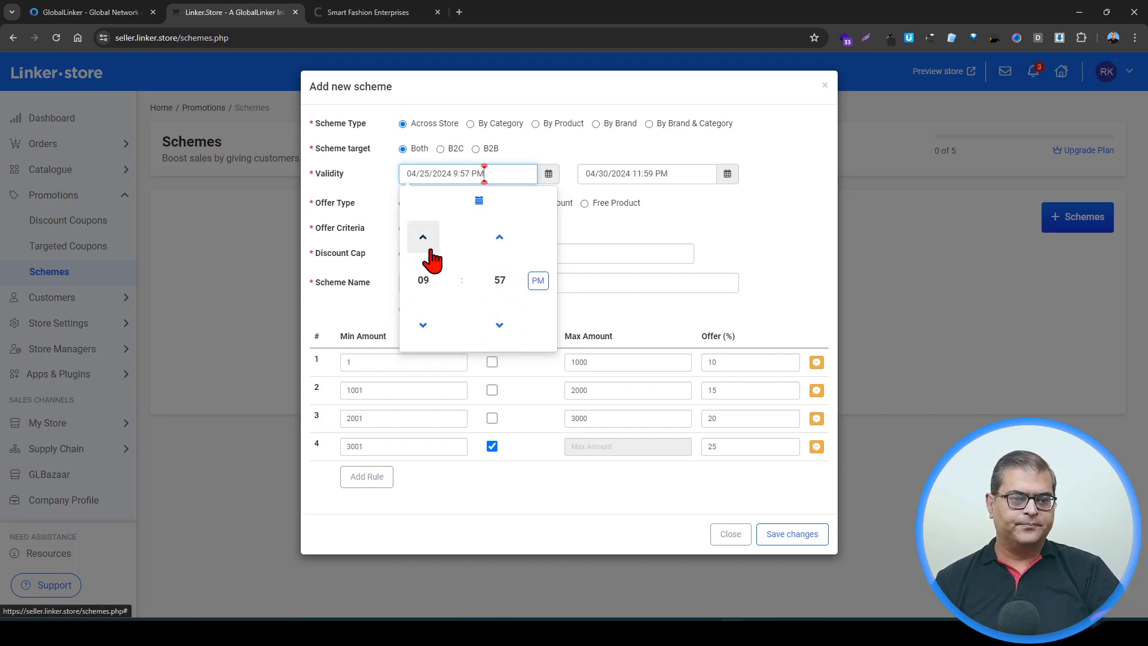
{"action": "left_click", "coordinate": [499, 240]}
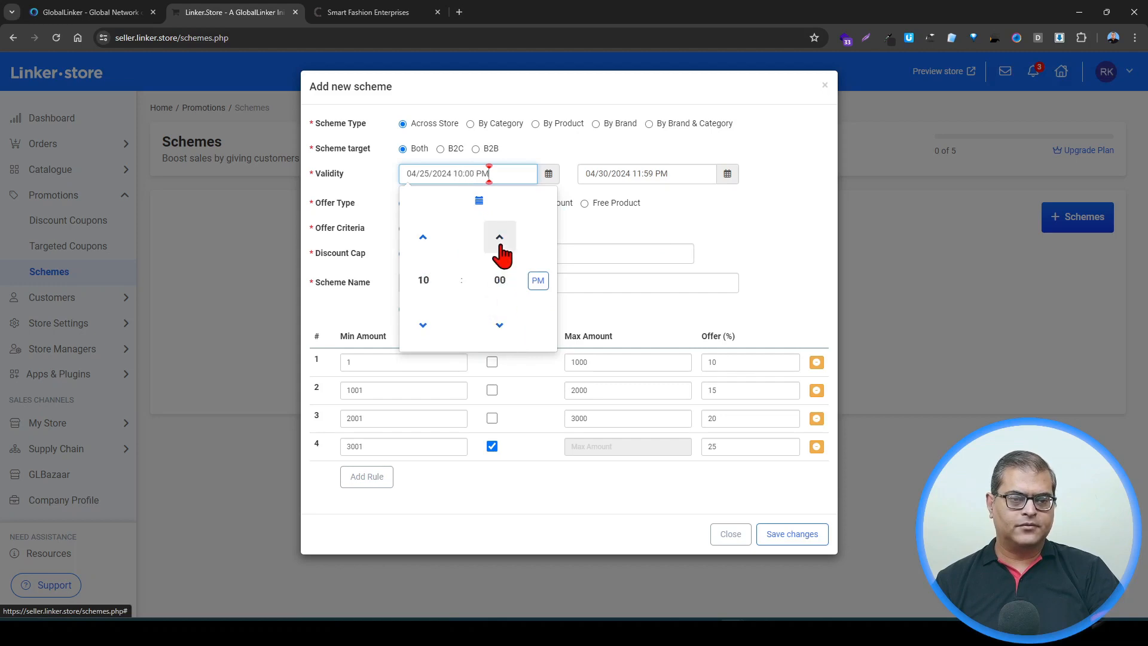
{"action": "left_click", "coordinate": [423, 324]}
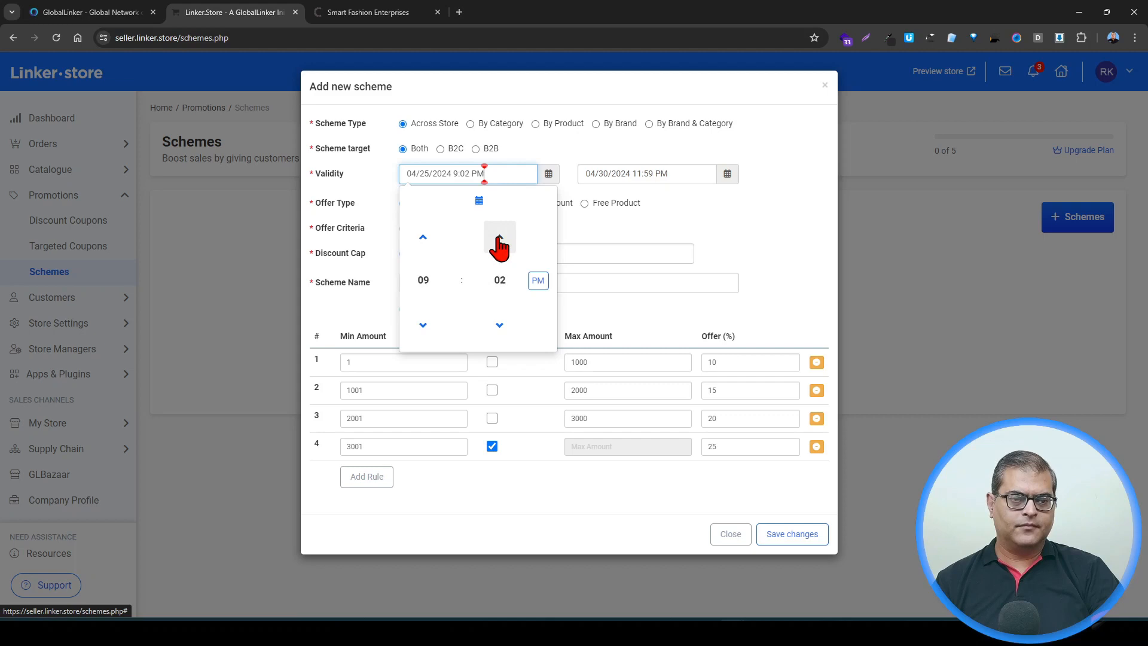
{"action": "left_click", "coordinate": [500, 239]}
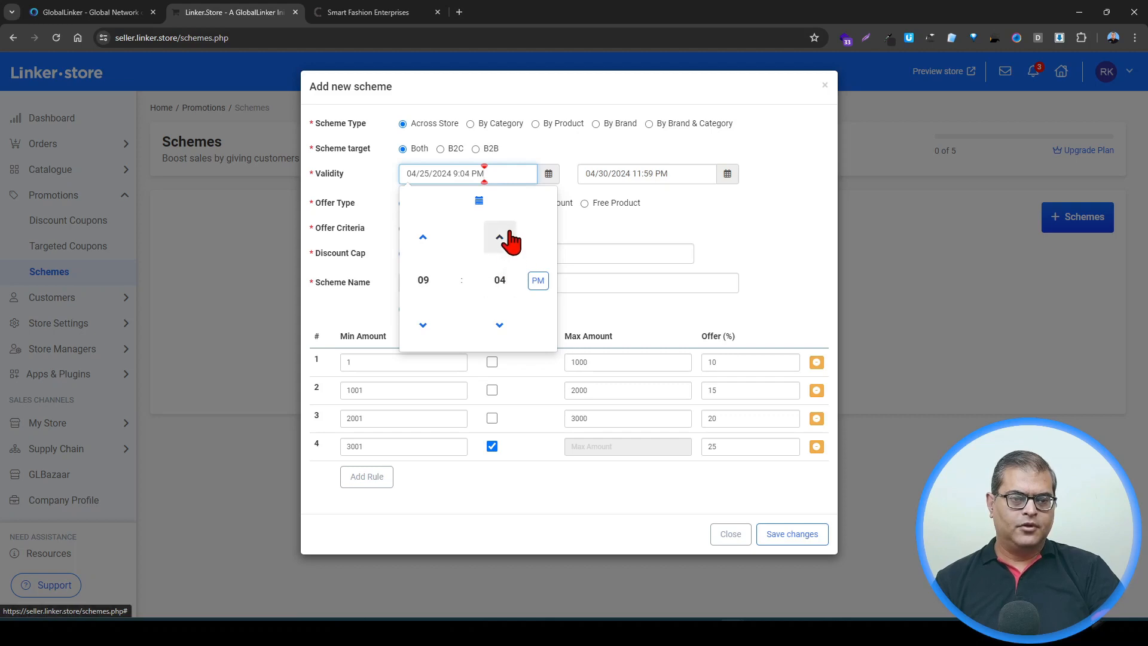
{"action": "left_click", "coordinate": [501, 241]}
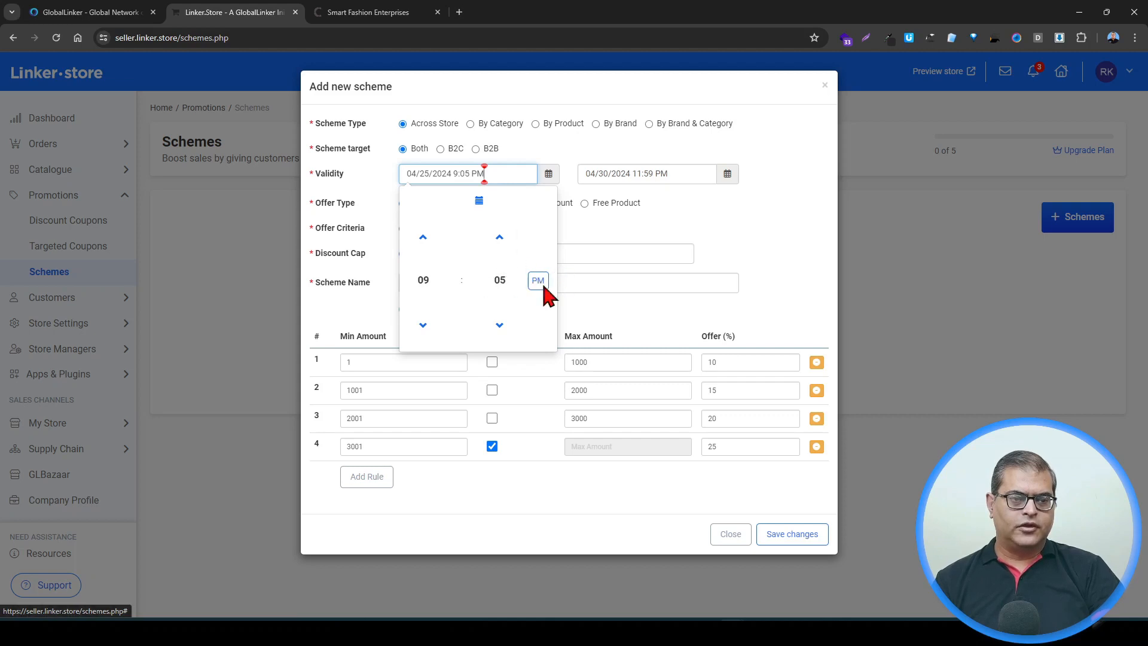
{"action": "left_click", "coordinate": [725, 253]}
{"action": "left_click", "coordinate": [803, 540]}
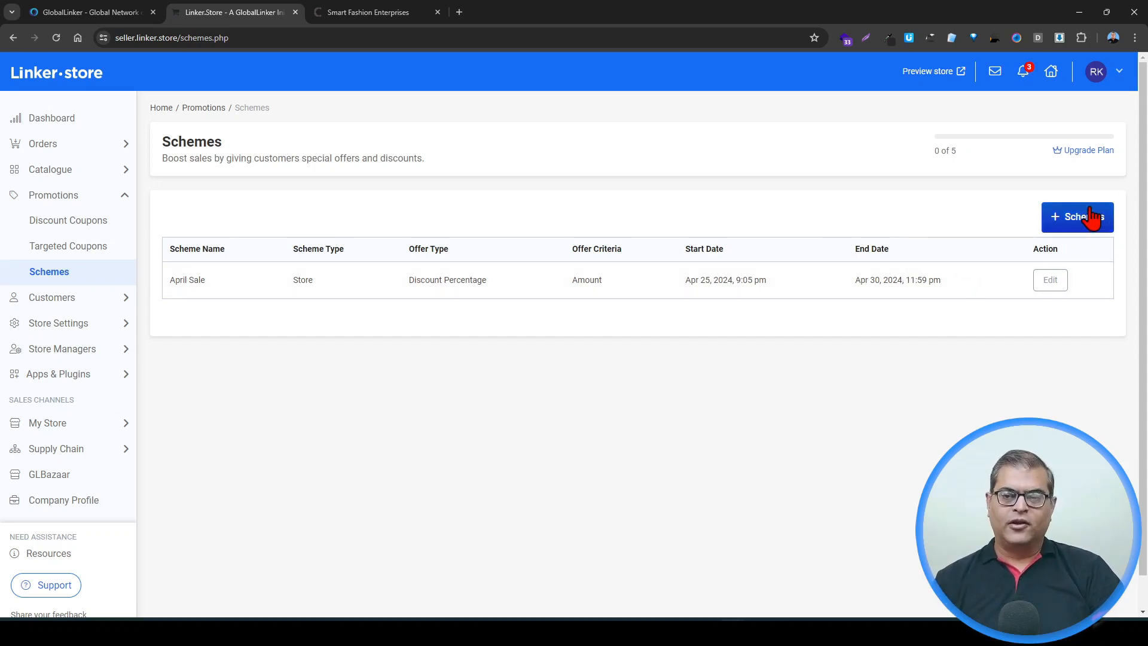
Step: Open a new scheme form and set its start date and time to 04/25/2024 9:05 PM
{"action": "left_click", "coordinate": [1073, 231]}
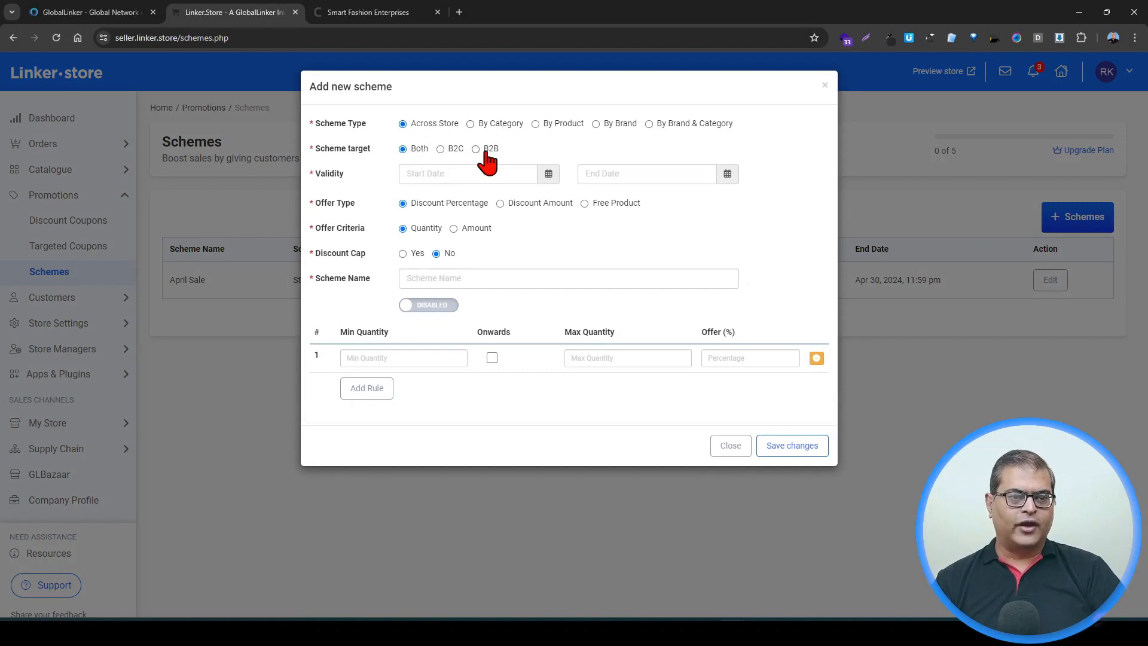
{"action": "left_click", "coordinate": [432, 173]}
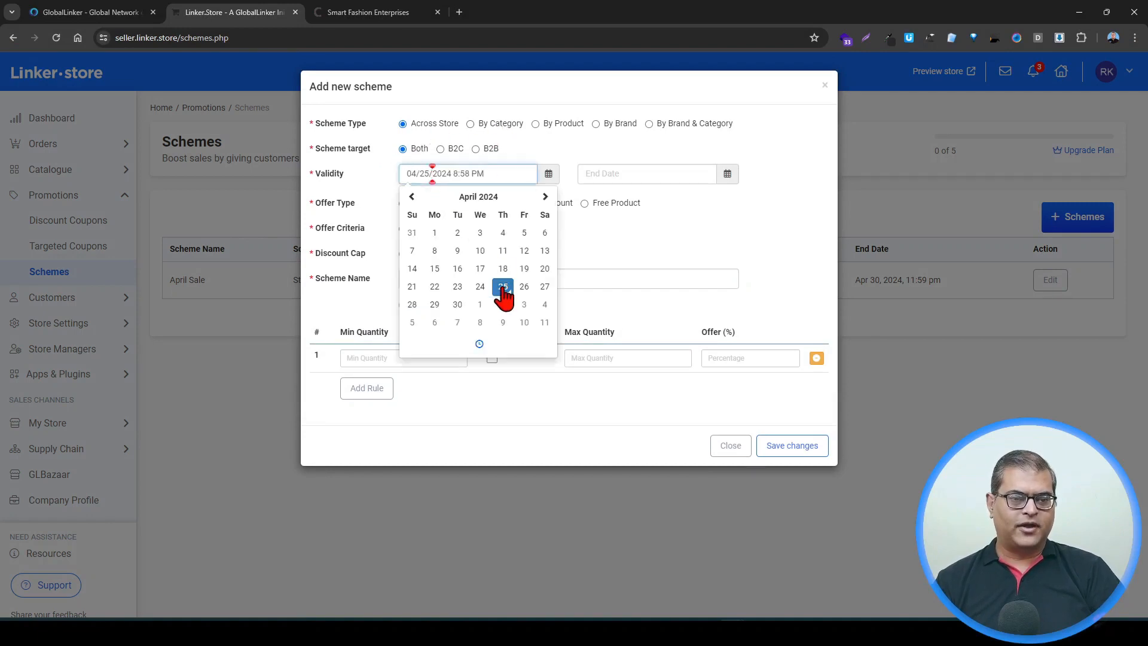
{"action": "left_click", "coordinate": [478, 343]}
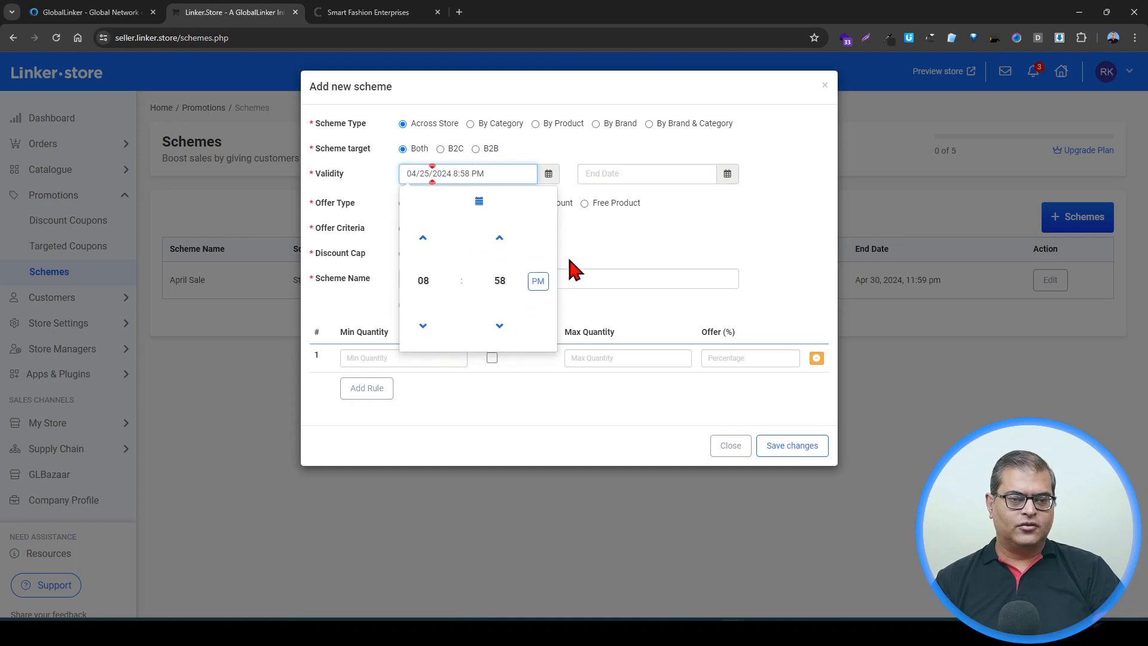
{"action": "left_click", "coordinate": [423, 236]}
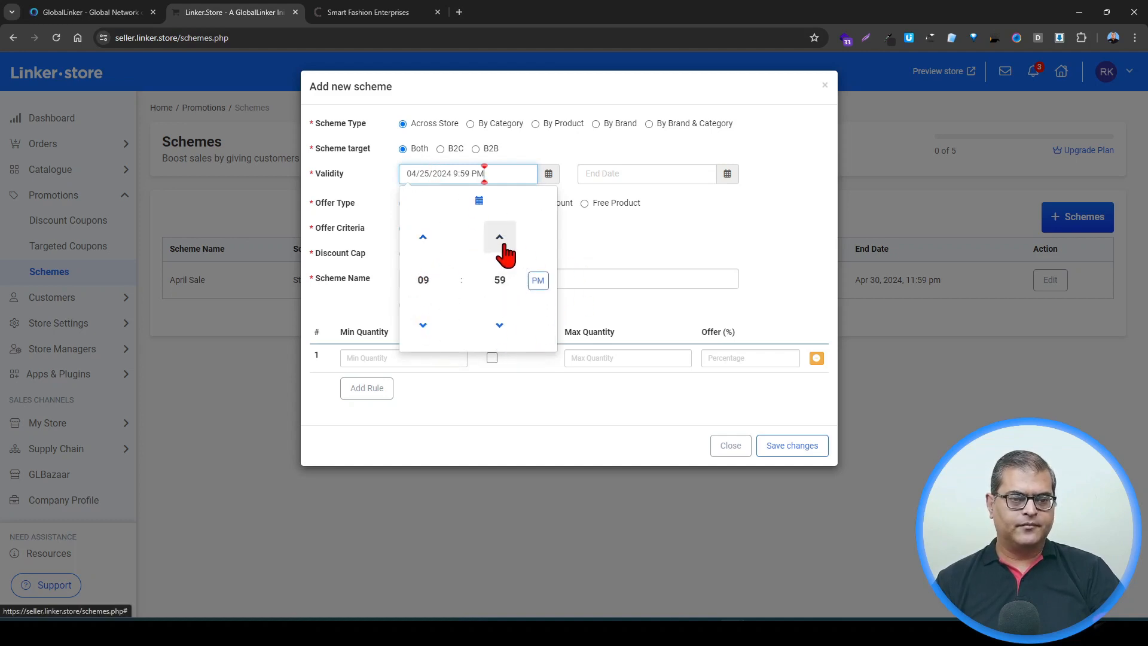
{"action": "left_click", "coordinate": [500, 238]}
{"action": "left_click", "coordinate": [500, 238]}
{"action": "left_click", "coordinate": [500, 238]}
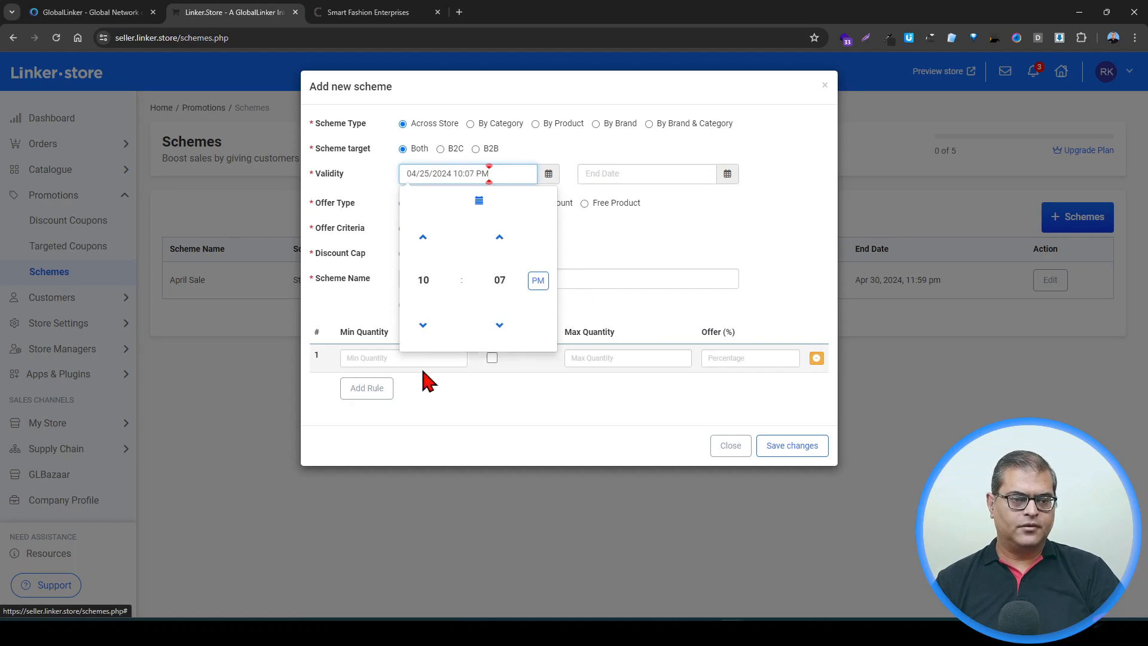
{"action": "left_click", "coordinate": [426, 327]}
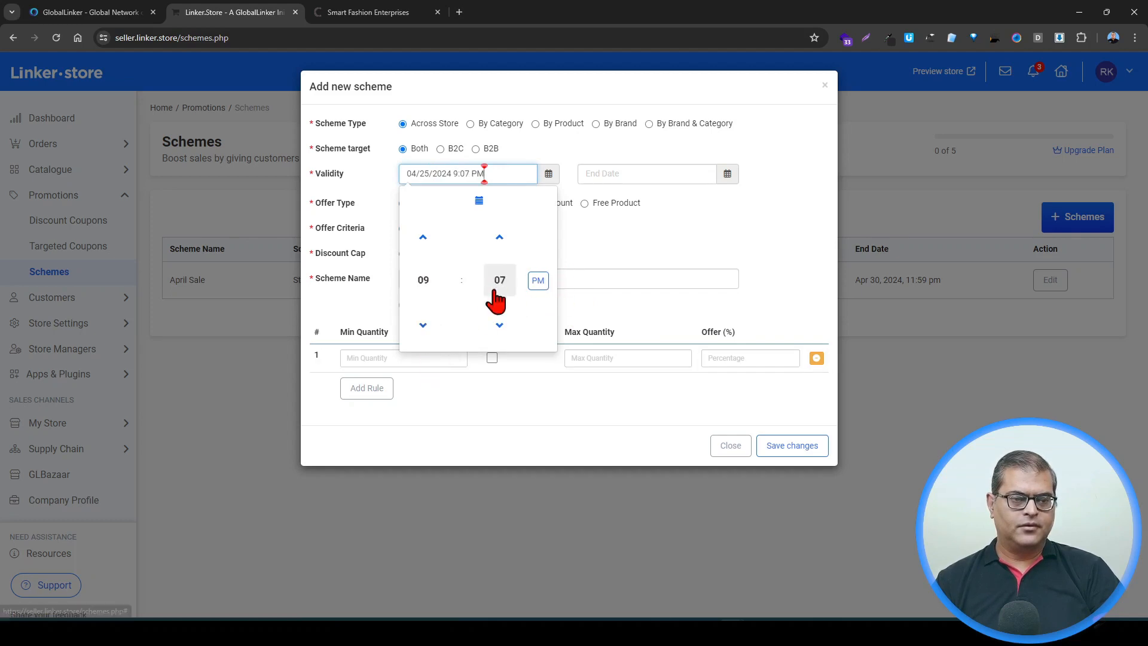
{"action": "left_click", "coordinate": [501, 324]}
{"action": "left_click", "coordinate": [501, 325]}
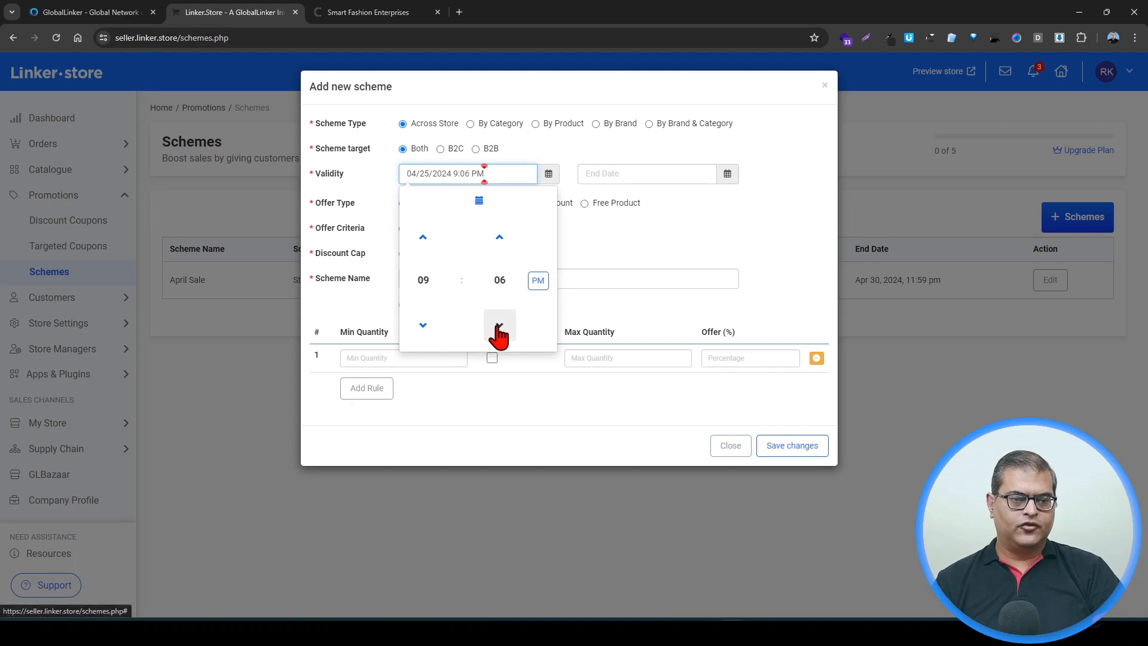
Step: Set the new scheme's end date and time to 04/30/2024 11:59 PM
{"action": "left_click", "coordinate": [610, 177]}
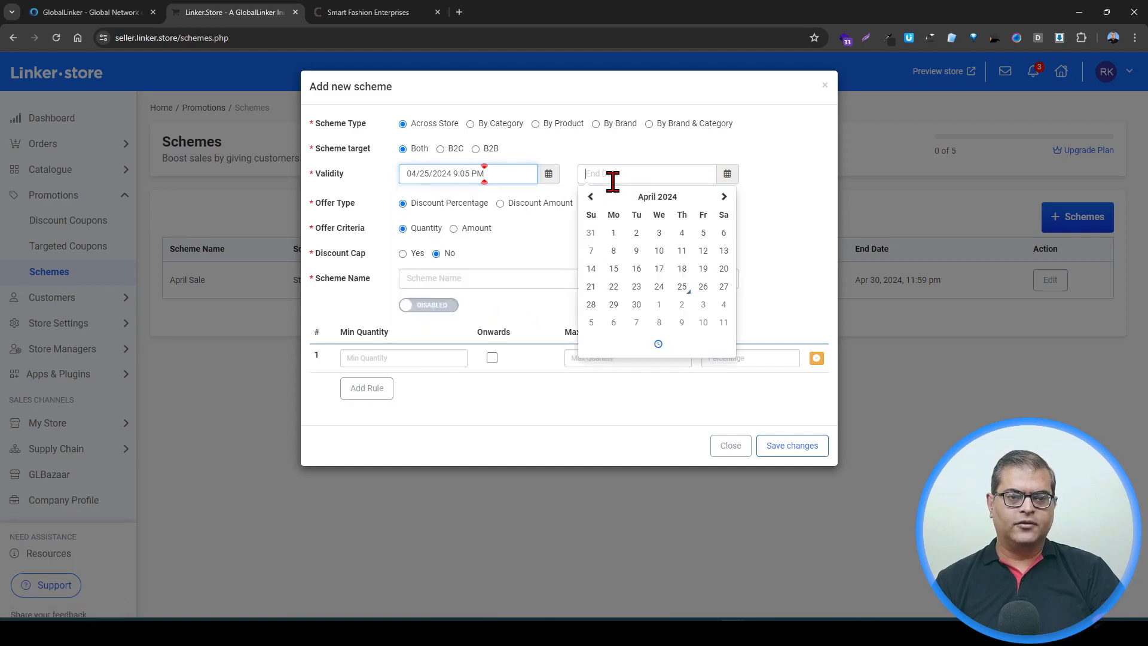
{"action": "left_click", "coordinate": [635, 306]}
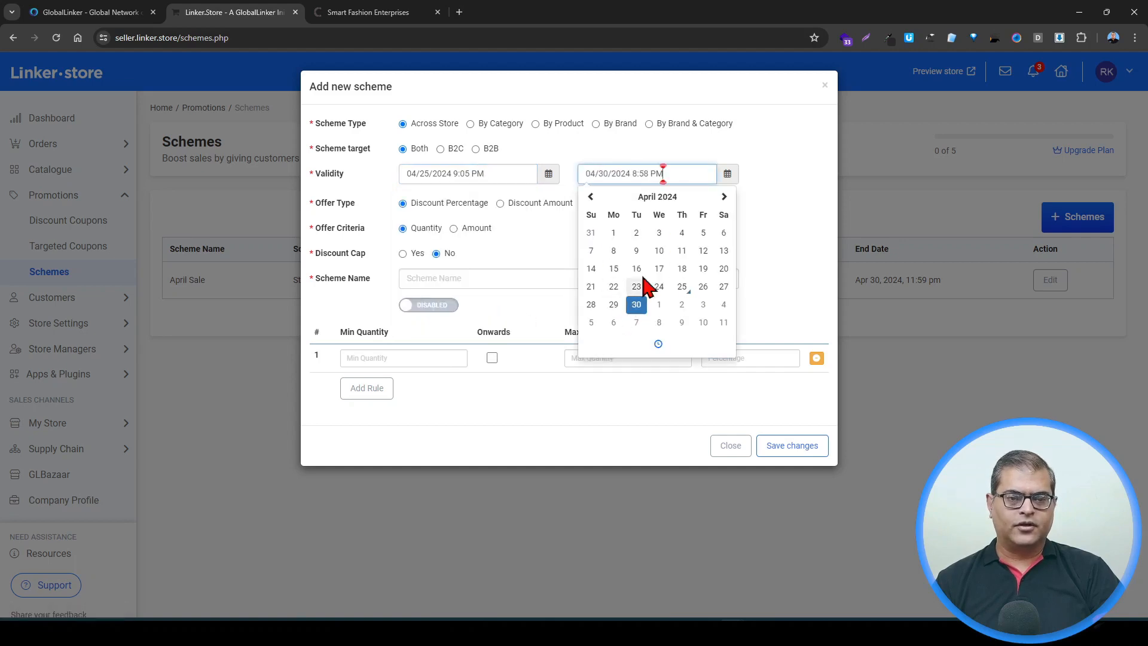
{"action": "left_click", "coordinate": [659, 343]}
{"action": "left_click", "coordinate": [607, 288]}
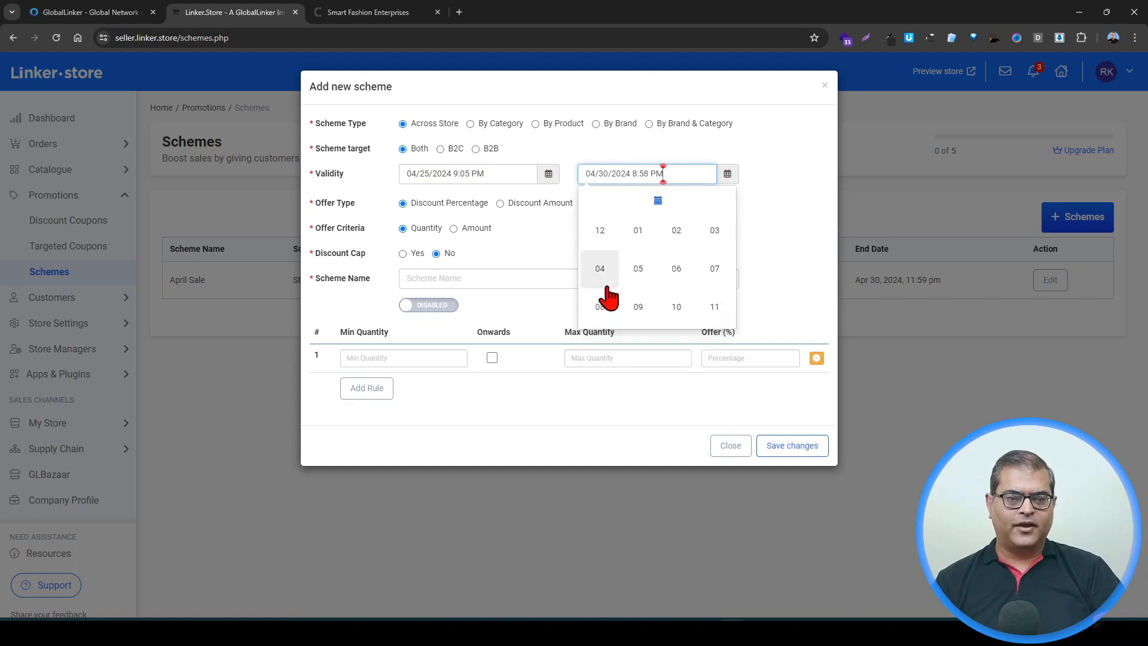
{"action": "left_click", "coordinate": [718, 307]}
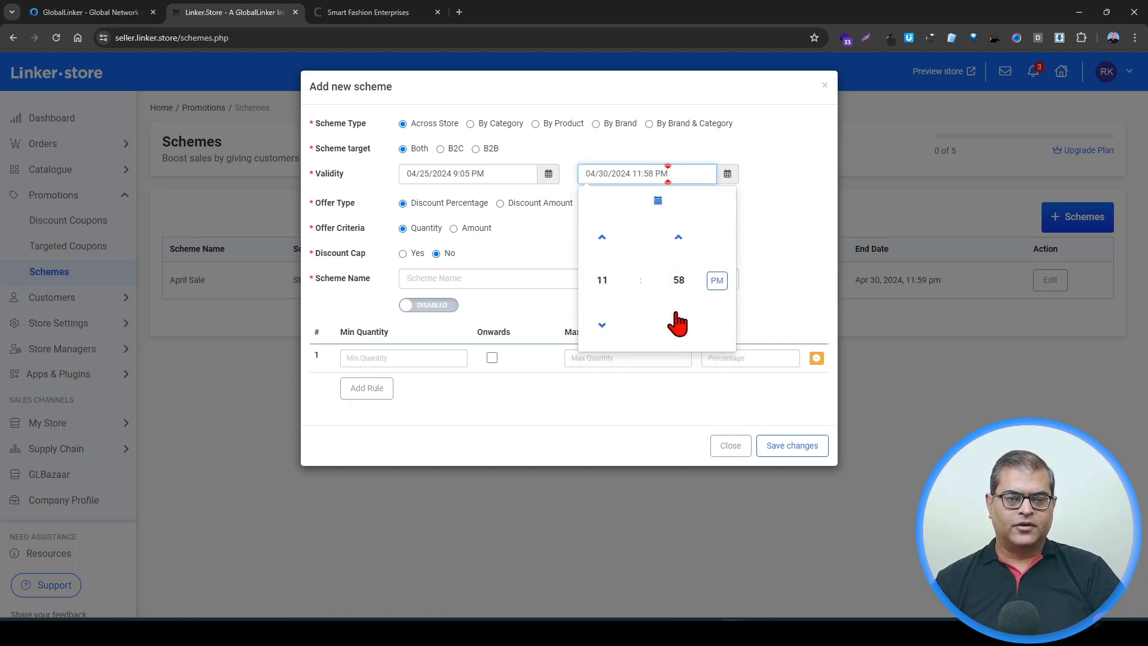
{"action": "left_click", "coordinate": [679, 237]}
{"action": "left_click", "coordinate": [774, 256]}
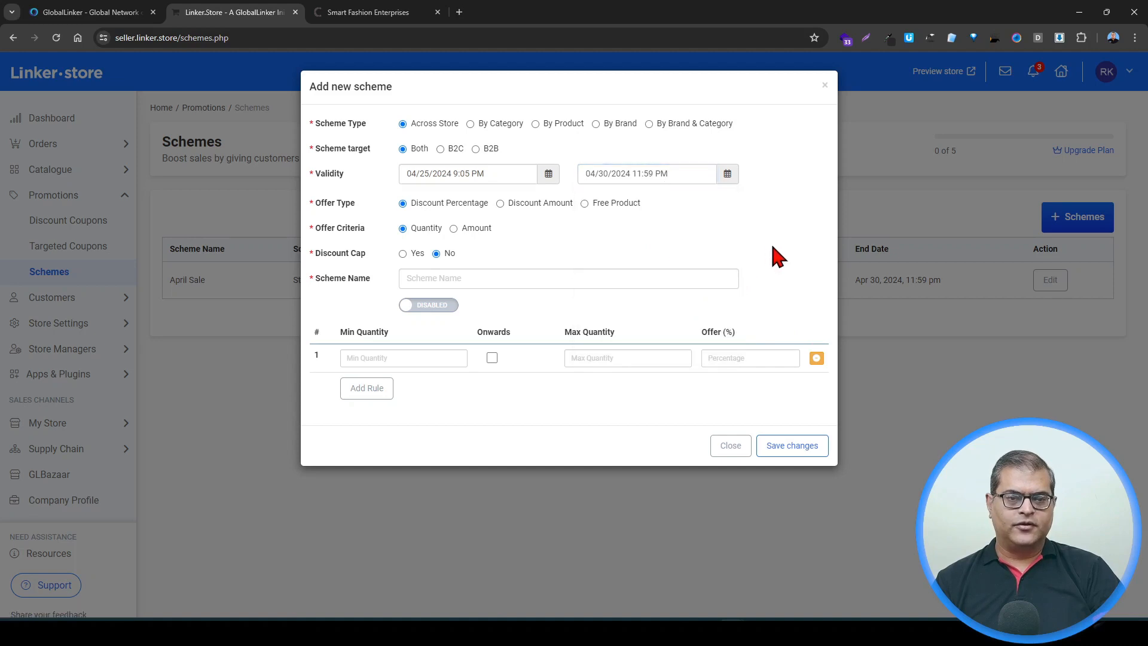
Step: Make it an enabled Free Product scheme named "Buy One and Get One Free"
{"action": "left_click", "coordinate": [593, 204]}
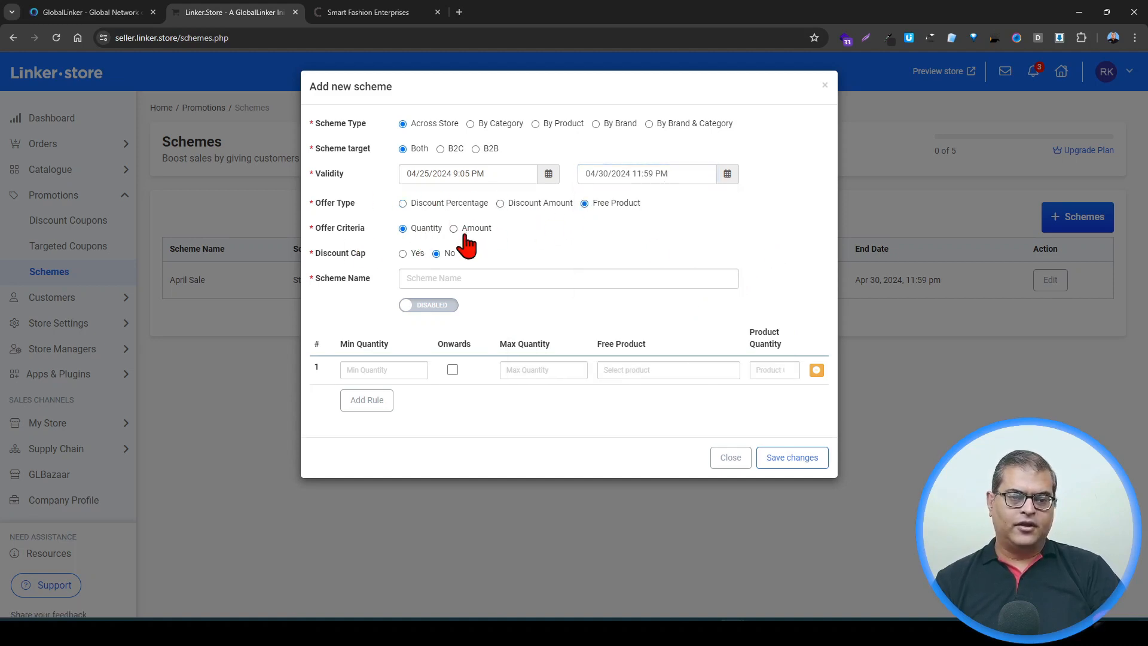
{"action": "left_click", "coordinate": [457, 277]}
{"action": "type", "text": "Buy One"}
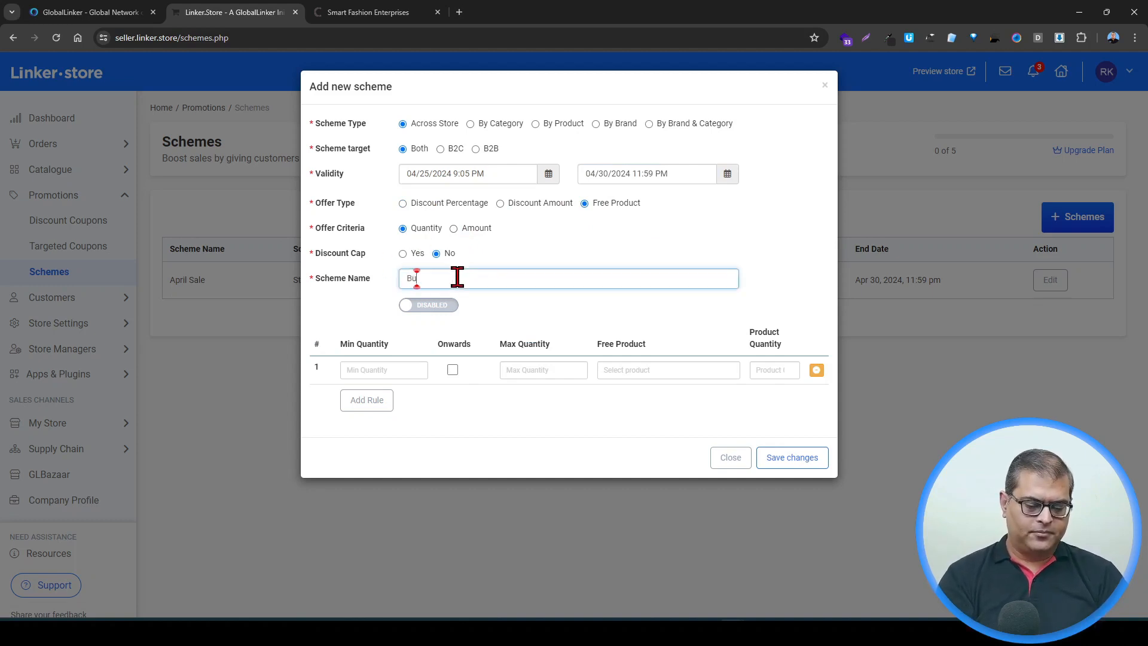
{"action": "type", "text": "and"}
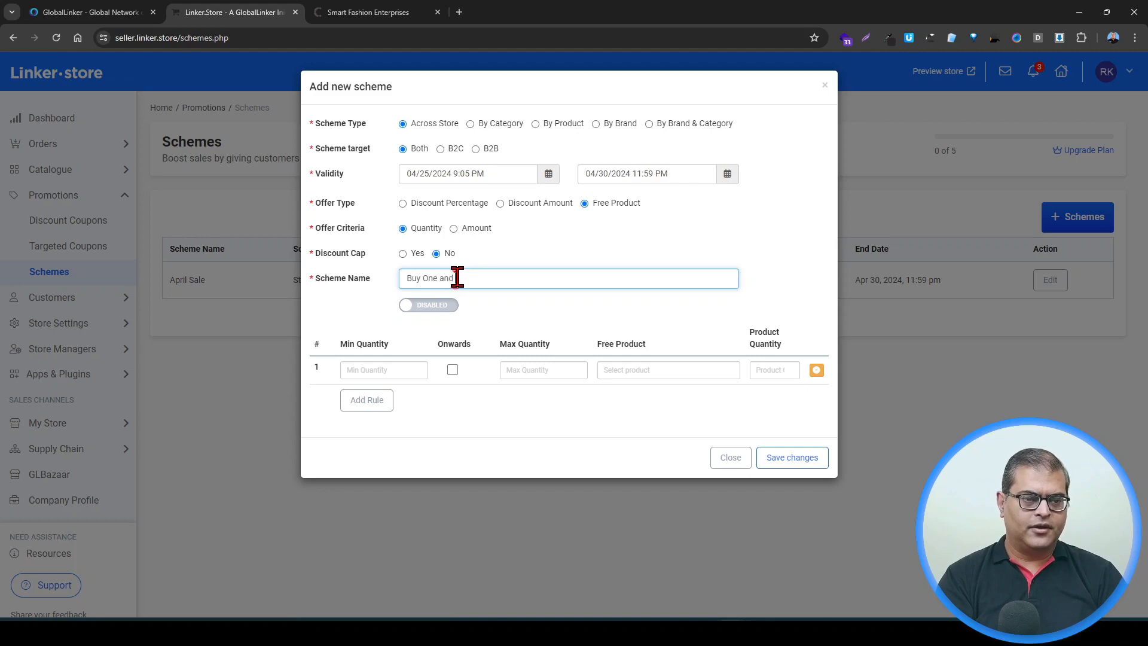
{"action": "type", "text": " Get One Free"}
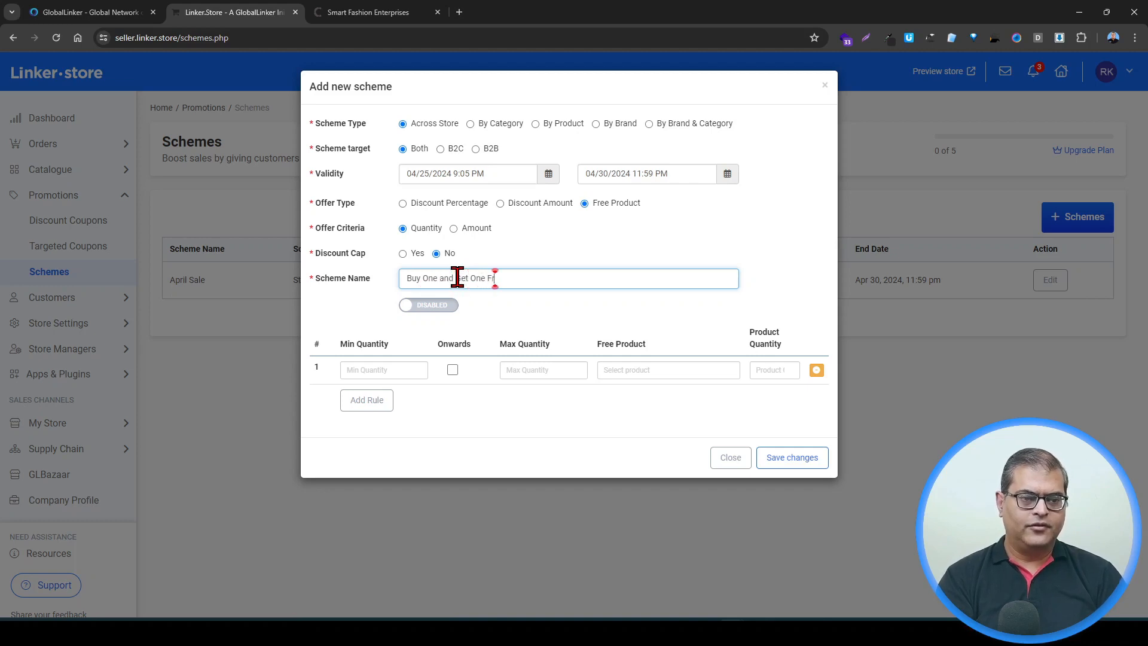
{"action": "left_click", "coordinate": [445, 305]}
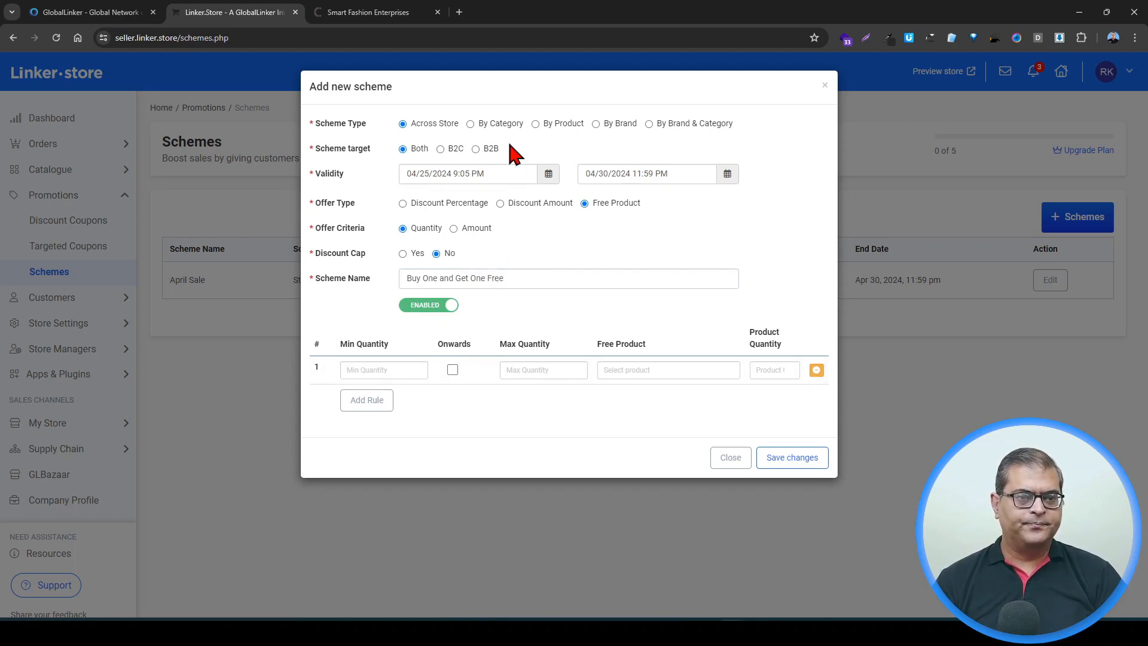
Step: Switch the scheme type to By Product and choose the Smart Watch with Camel Leather Brown Strap as the rule's product
{"action": "left_click", "coordinate": [549, 126]}
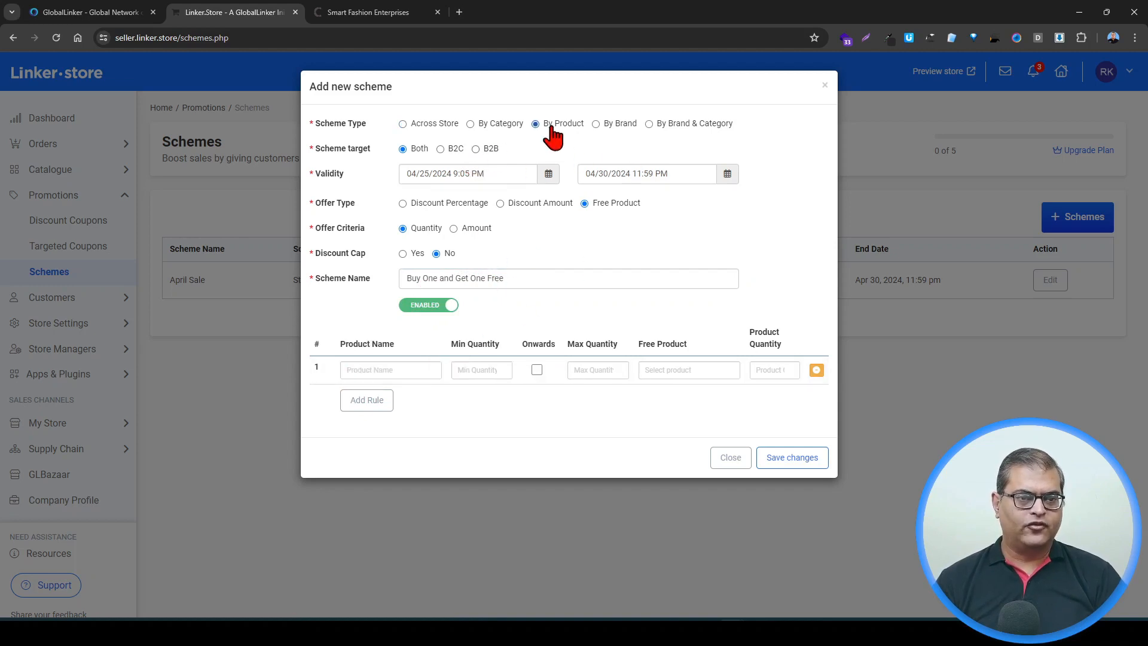
{"action": "left_click", "coordinate": [396, 368]}
{"action": "type", "text": "D"}
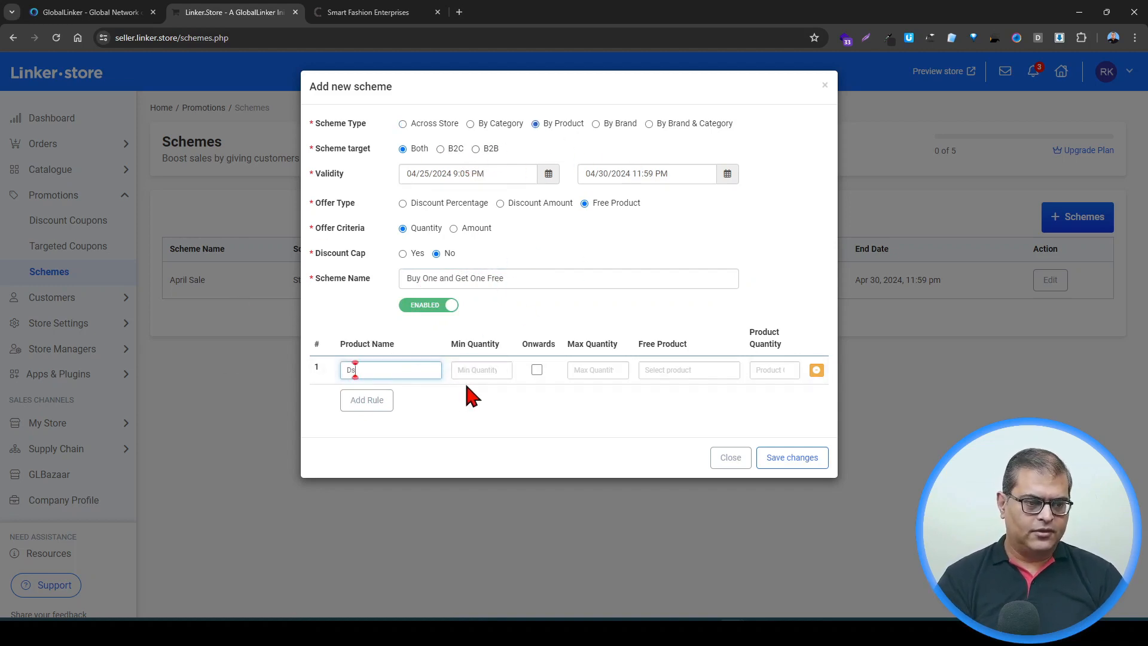
{"action": "type", "text": "isc"}
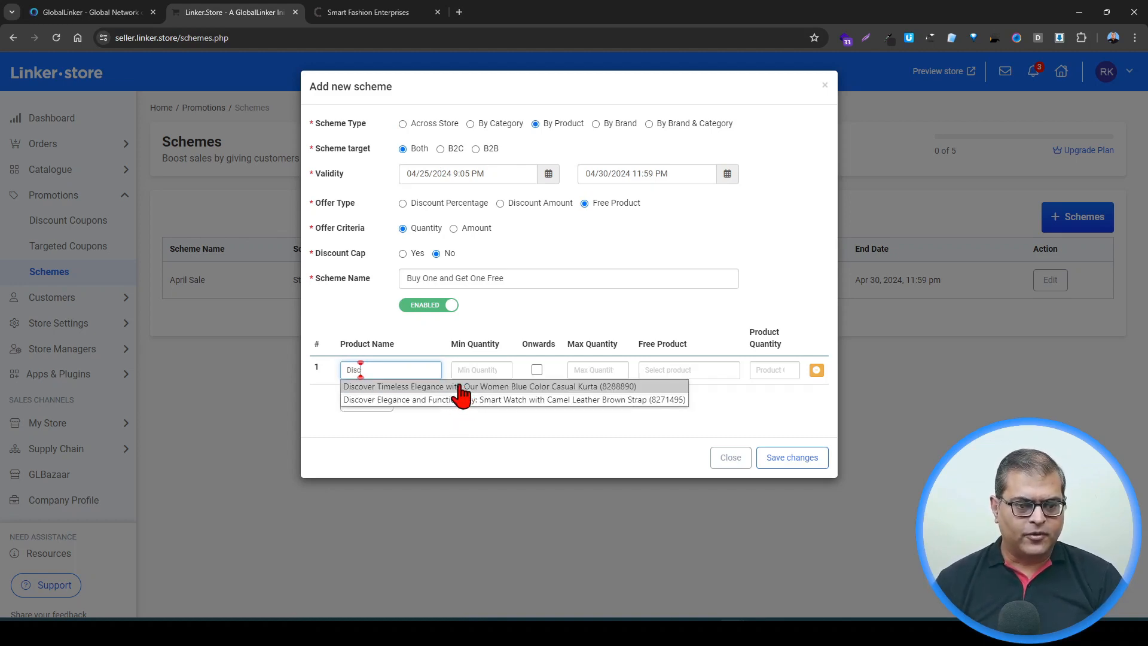
{"action": "left_click", "coordinate": [520, 400]}
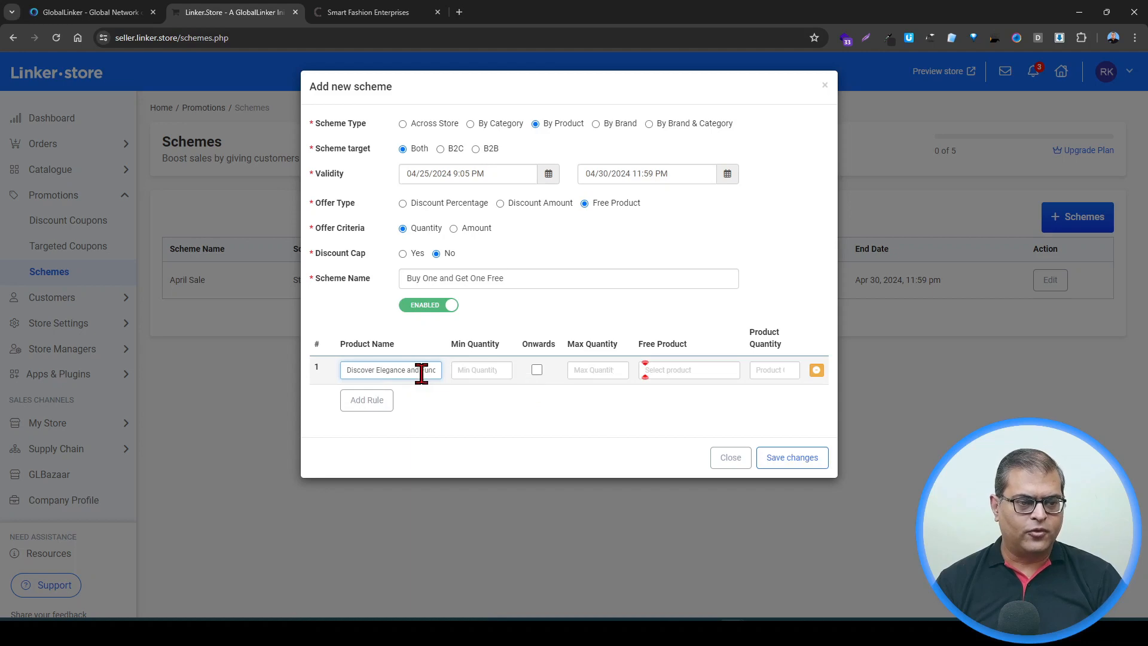
Step: Set the rule's minimum quantity to 1 and maximum quantity to 1
{"action": "left_click", "coordinate": [478, 371]}
{"action": "type", "text": "1"}
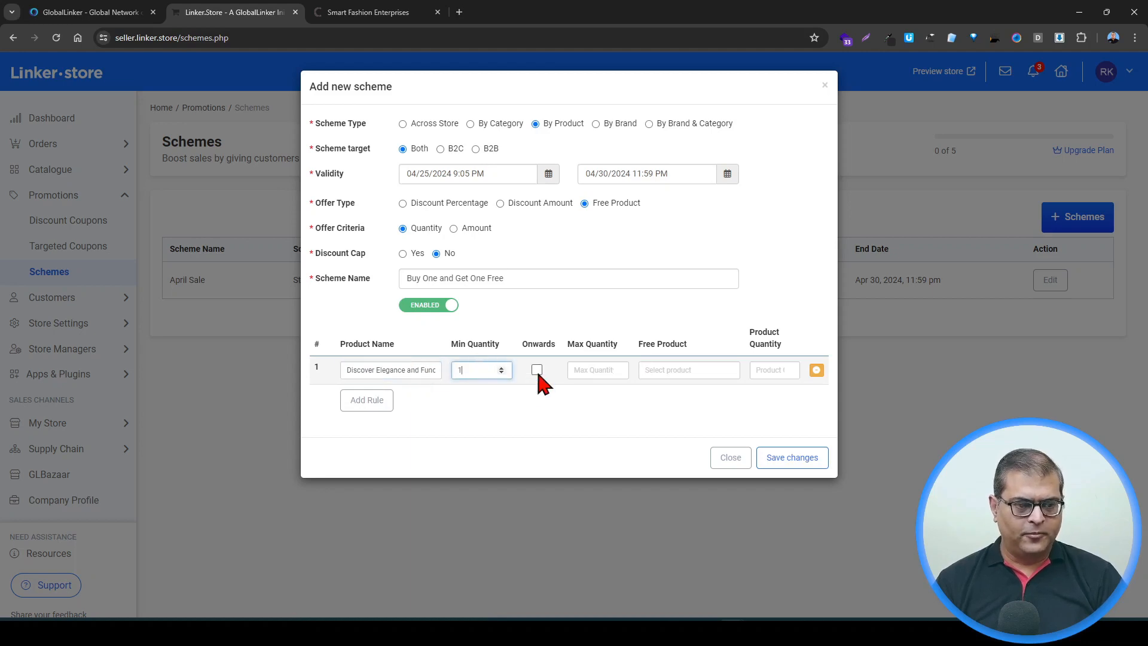
{"action": "left_click", "coordinate": [595, 369]}
{"action": "type", "text": "1"}
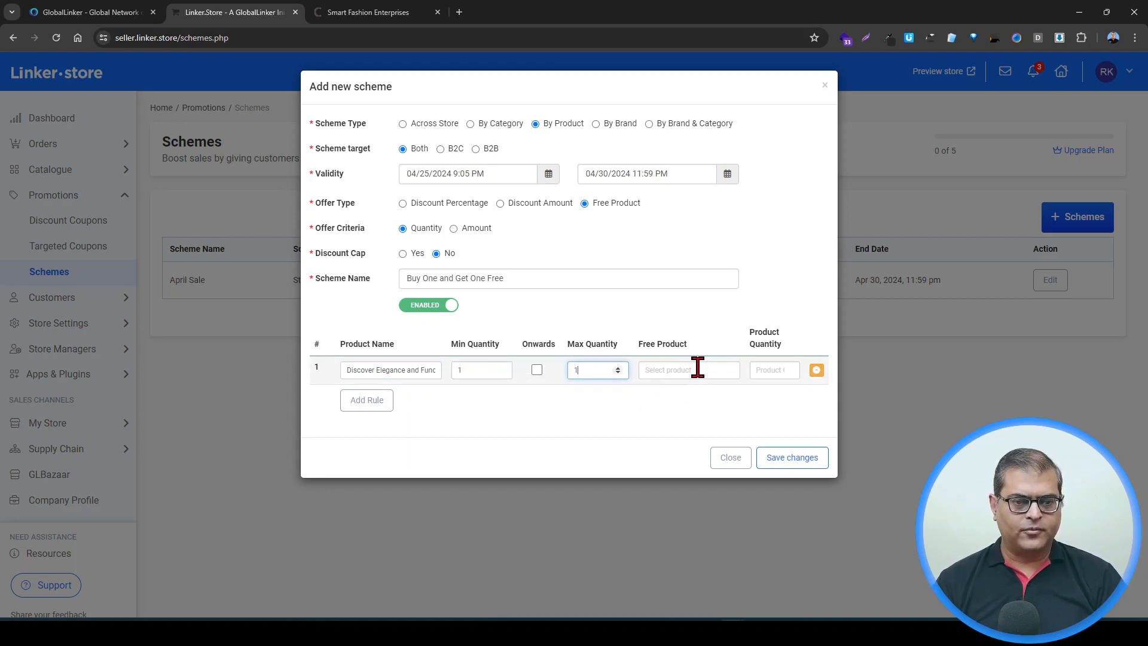
Step: Choose the Smart Watch with Camel Leather Brown Strap as free product with quantity 1 and save the scheme
{"action": "left_click", "coordinate": [698, 367]}
{"action": "type", "text": "Dis"}
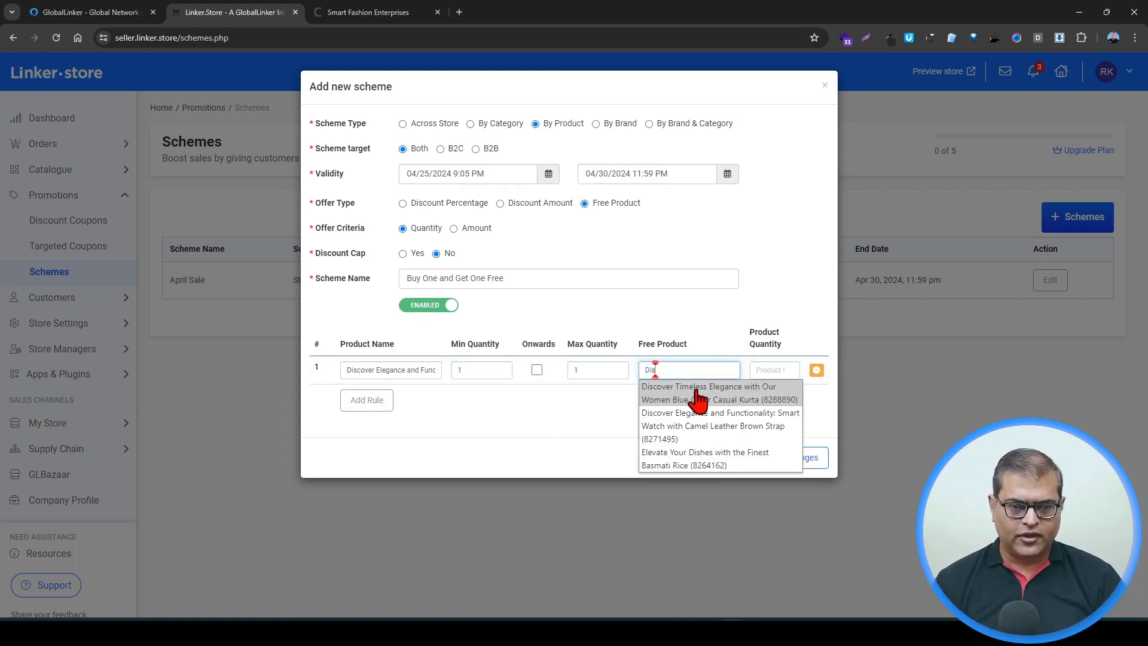
{"action": "left_click", "coordinate": [694, 426]}
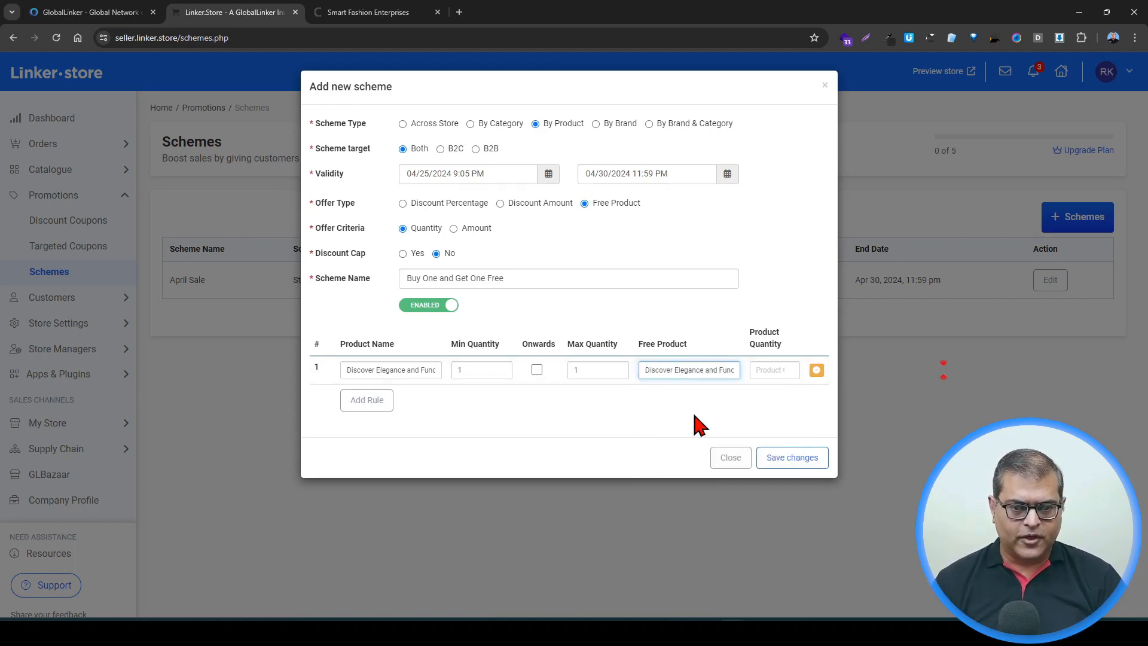
{"action": "left_click", "coordinate": [774, 370]}
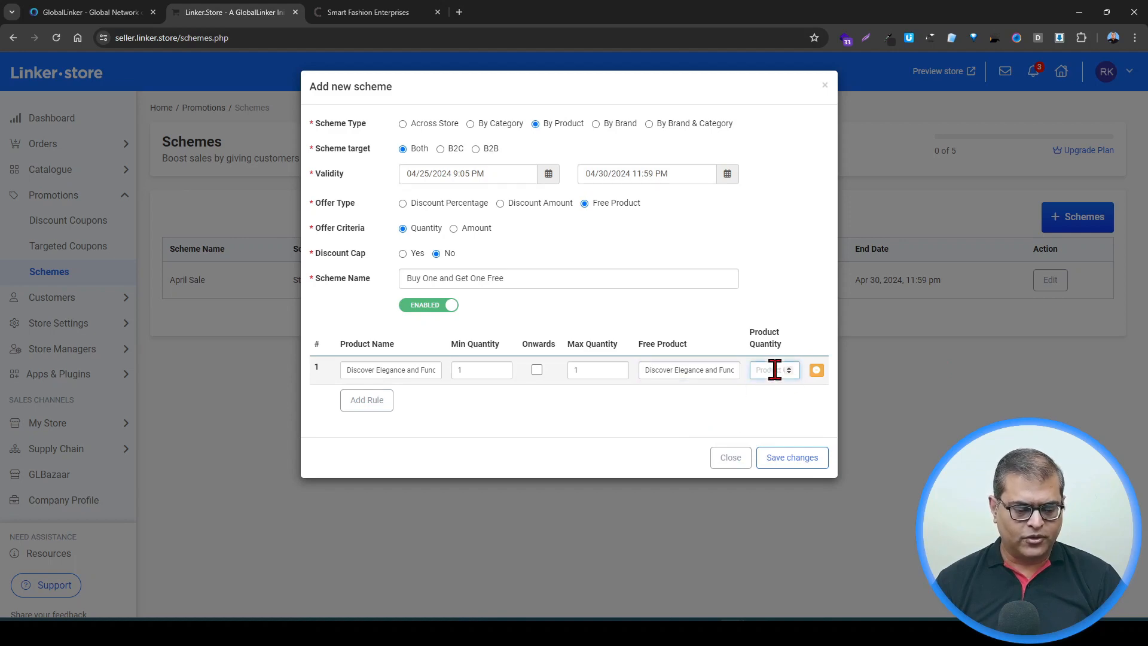
{"action": "type", "text": "1"}
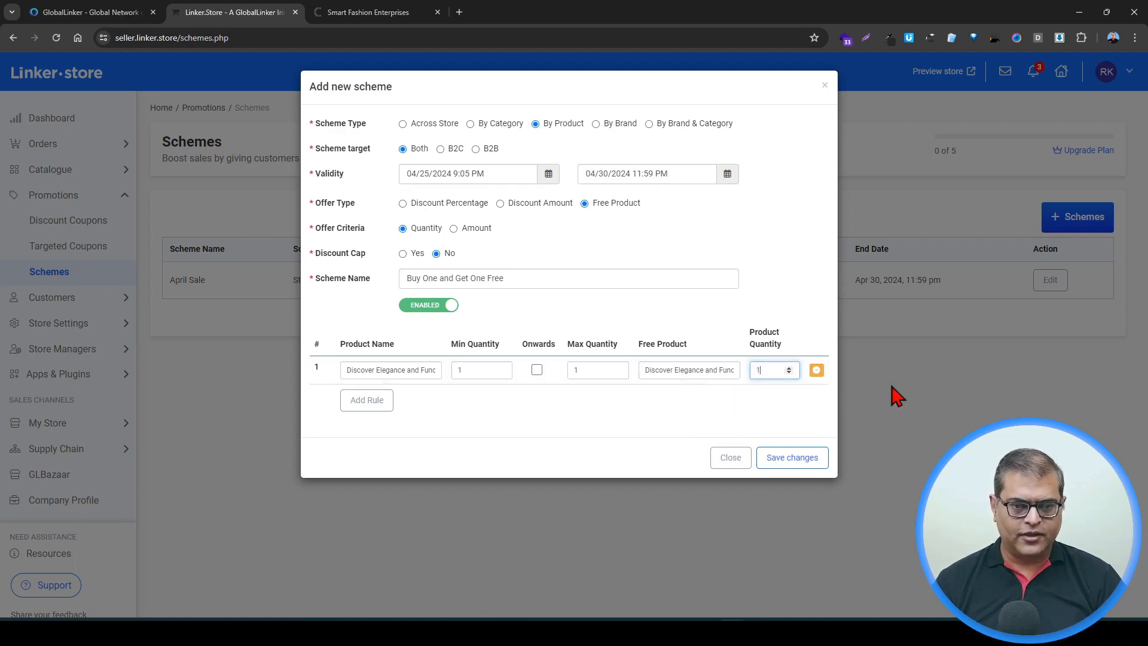
{"action": "left_click", "coordinate": [802, 461]}
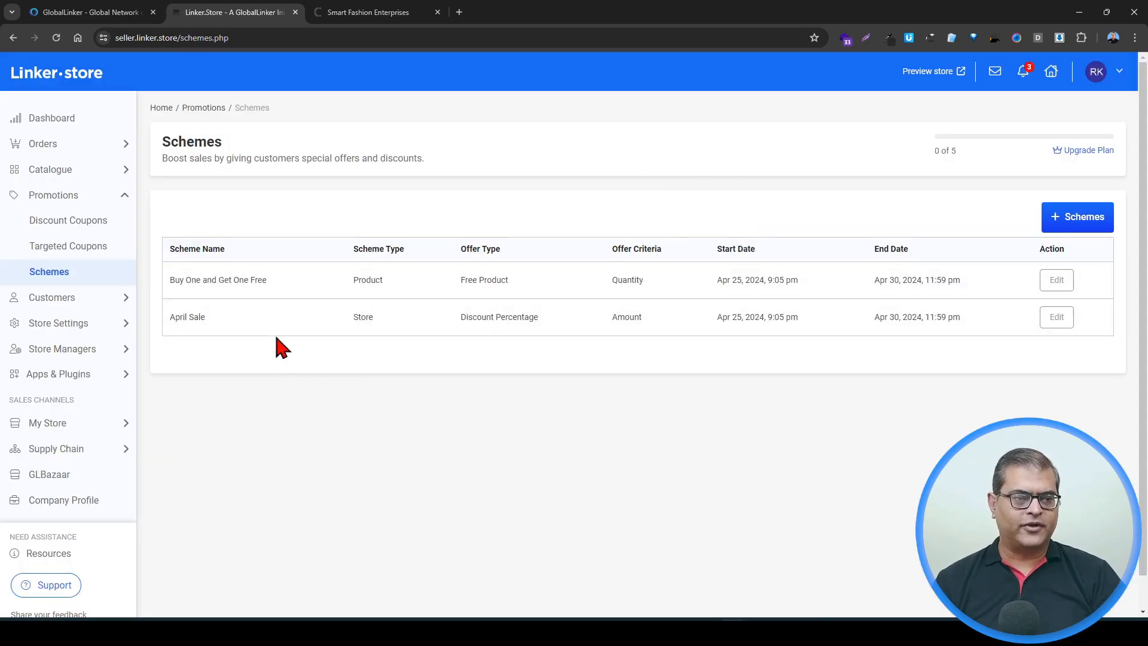
Step: Edit the Buy One and Get One Free scheme, add a rule and pick the Smart Watch with Camel Leather Brown Strap product
{"action": "left_click", "coordinate": [1054, 284]}
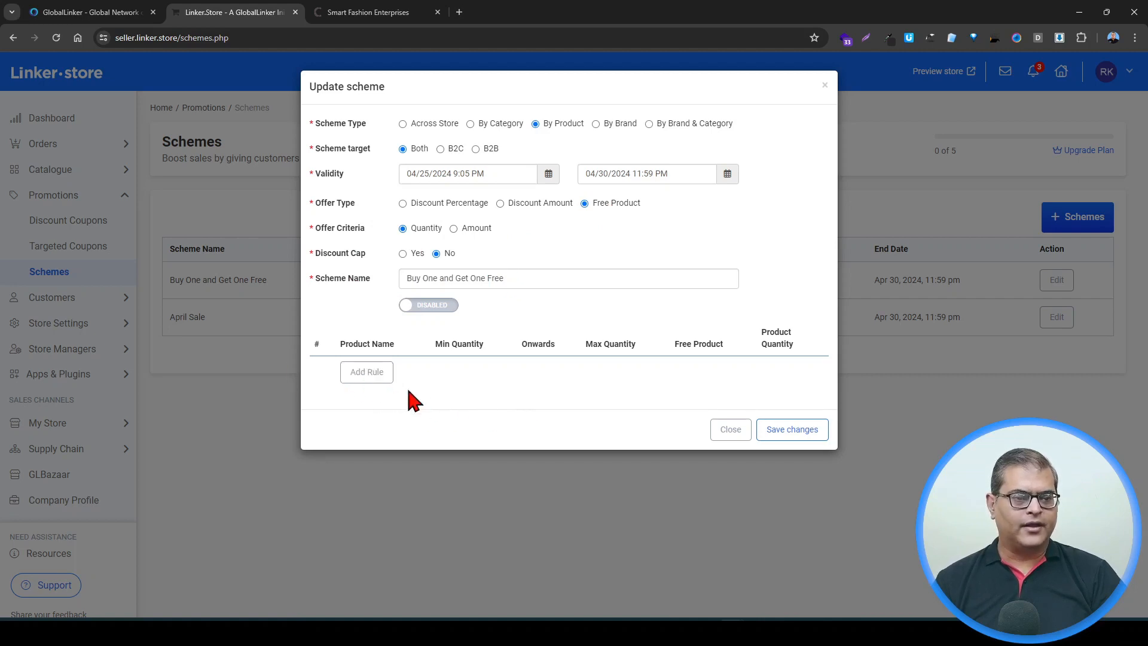
{"action": "left_click", "coordinate": [366, 373]}
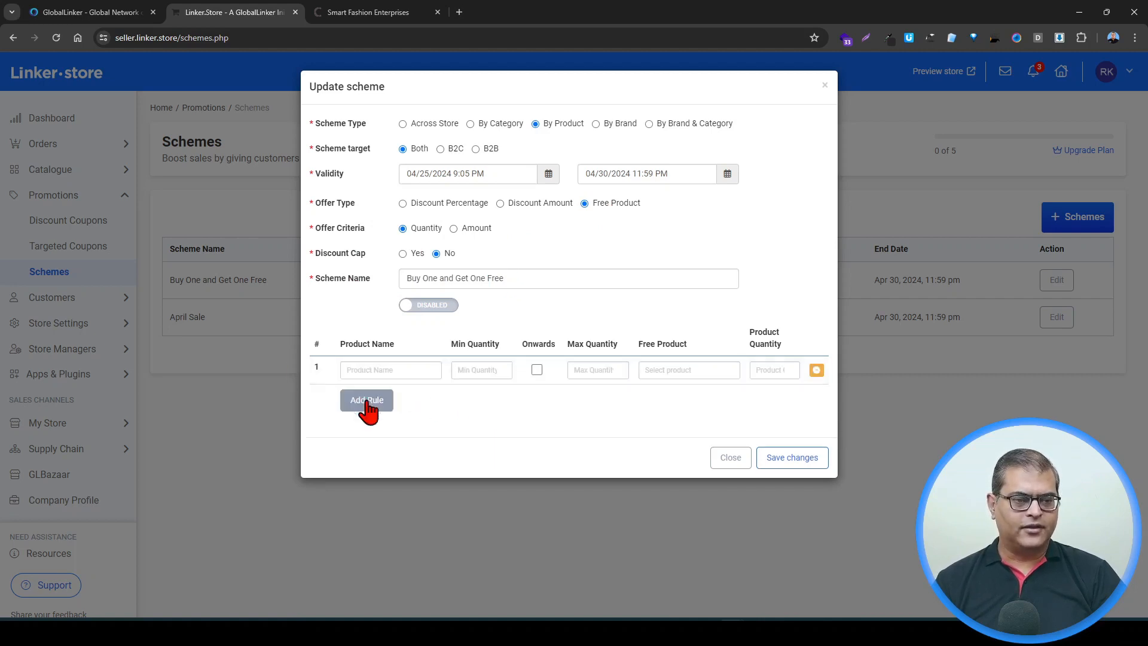
{"action": "left_click", "coordinate": [394, 371]}
{"action": "type", "text": "dis"}
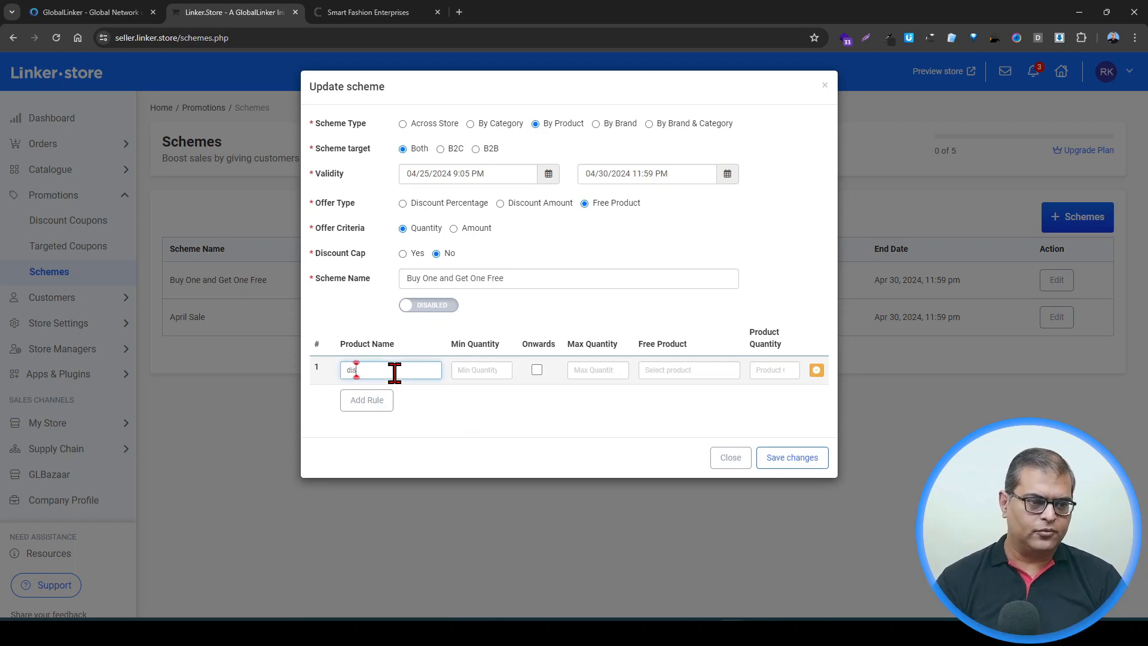
{"action": "key", "text": "BackSpace"}
{"action": "key", "text": "BackSpace"}
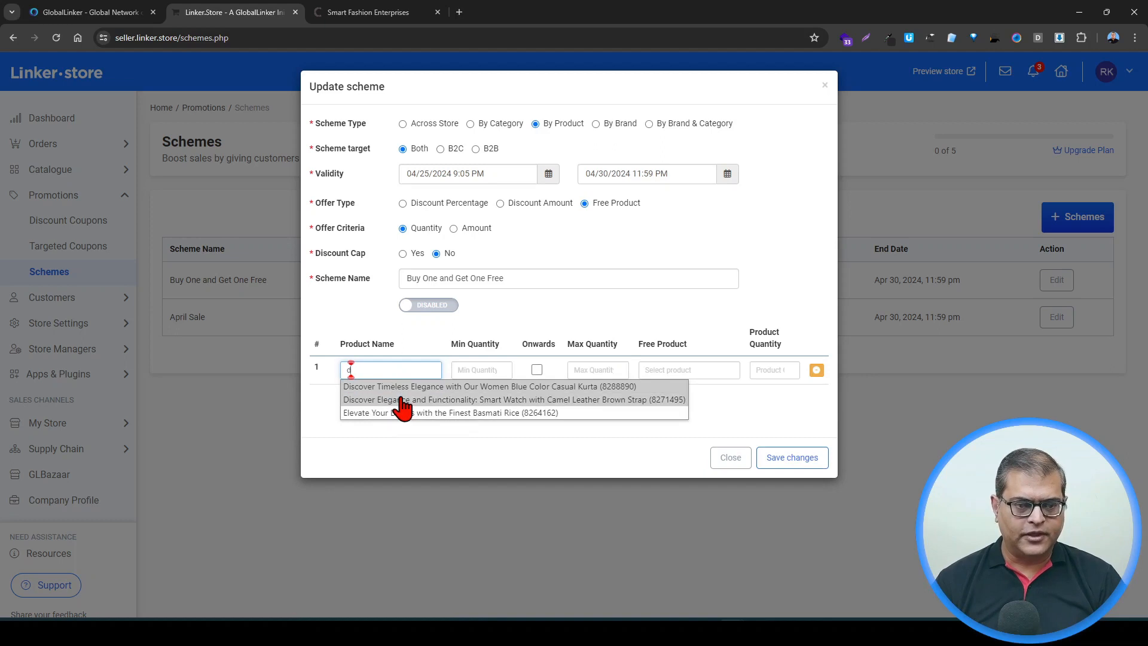
{"action": "left_click", "coordinate": [383, 400]}
Step: Set the rule's minimum quantity to 1 and maximum quantity to 1
{"action": "left_click", "coordinate": [495, 375]}
{"action": "type", "text": "1"}
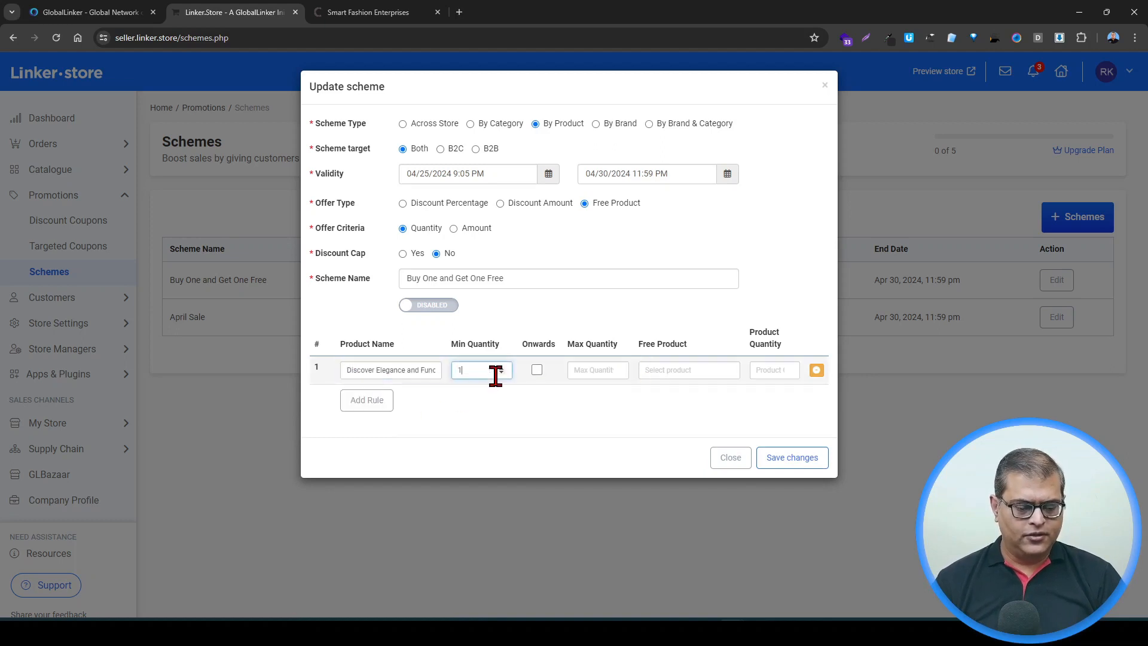
{"action": "left_click", "coordinate": [582, 370]}
{"action": "type", "text": "1"}
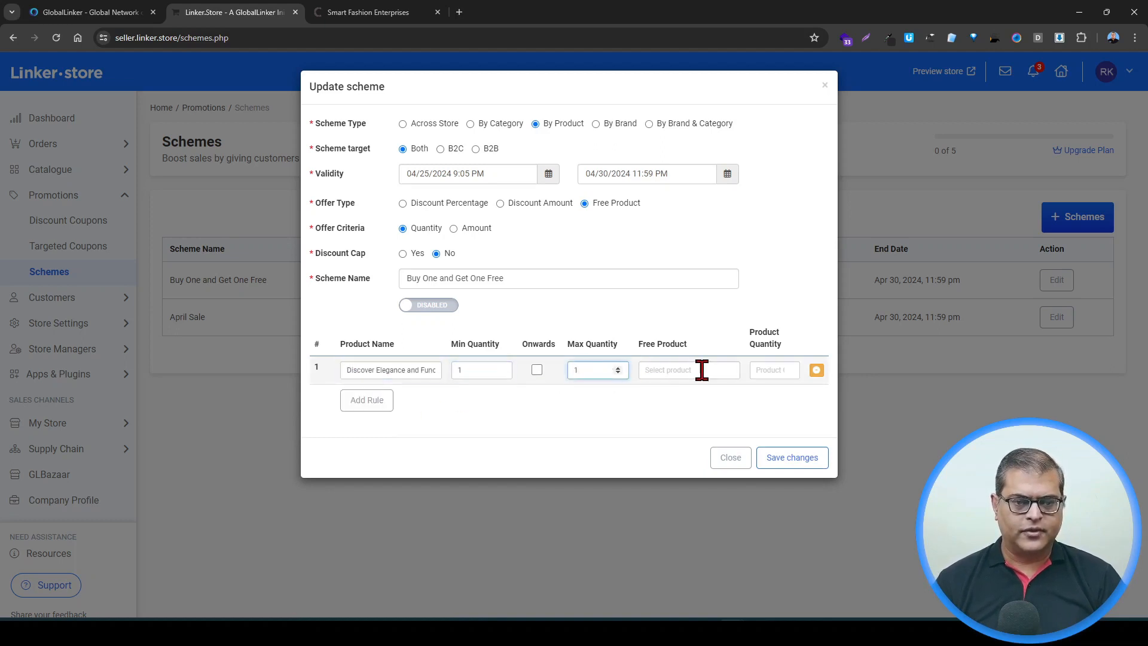
Step: Choose the Smart Watch with Camel Leather Brown Strap as free product with quantity 1 and save the scheme
{"action": "left_click", "coordinate": [701, 369]}
{"action": "type", "text": "dis"}
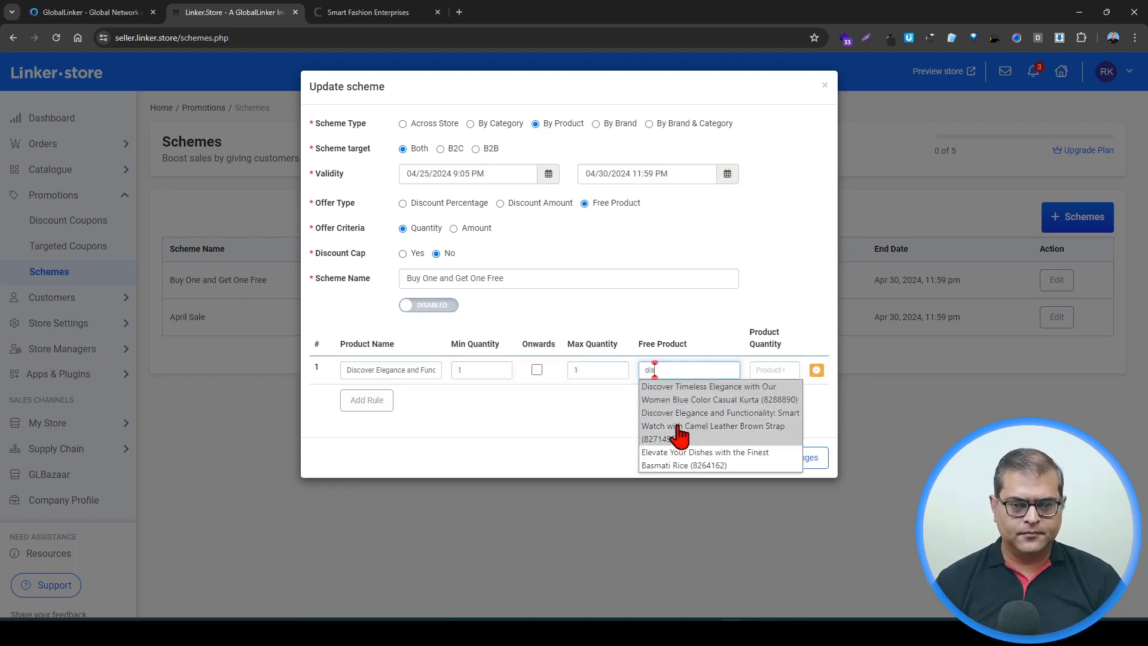
{"action": "left_click", "coordinate": [687, 436]}
{"action": "left_click", "coordinate": [773, 370]}
{"action": "type", "text": "1"}
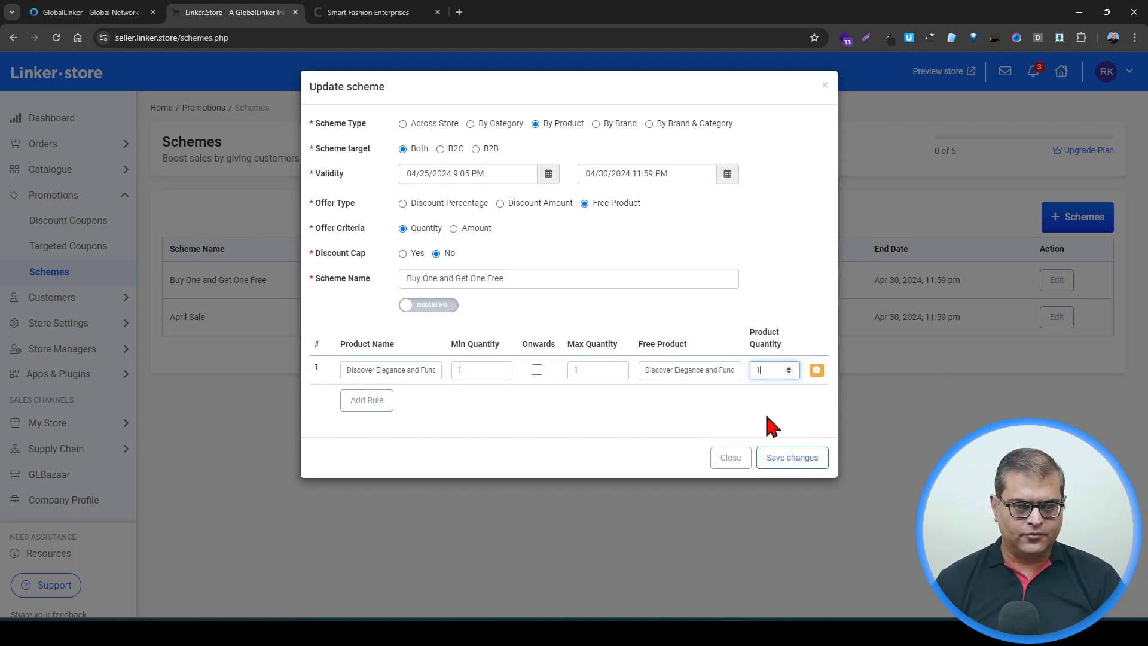
{"action": "left_click", "coordinate": [801, 461]}
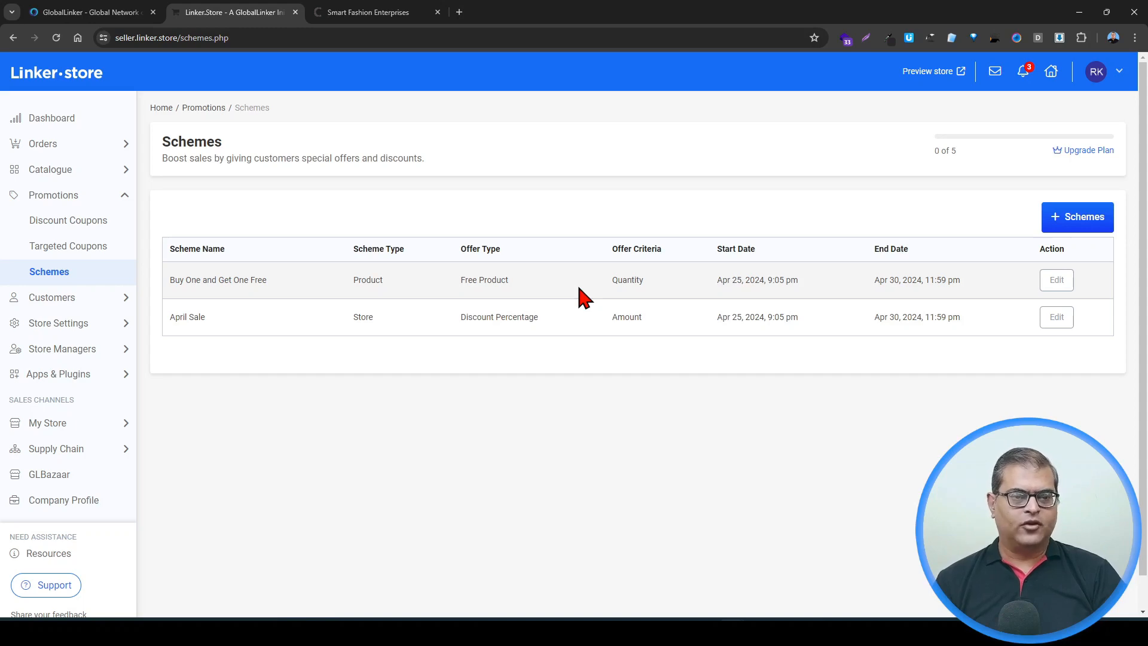
Step: Open the cart in the Smart Fashion Enterprises store tab and apply the April Sale scheme
{"action": "left_click", "coordinate": [380, 12]}
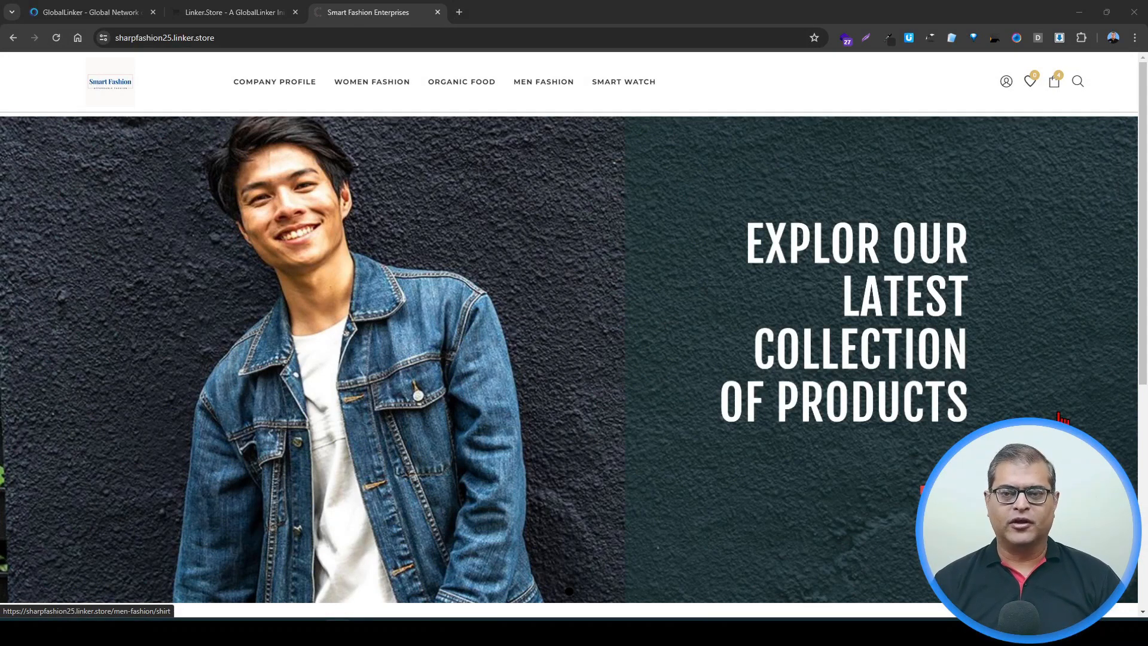
{"action": "left_click", "coordinate": [1053, 82]}
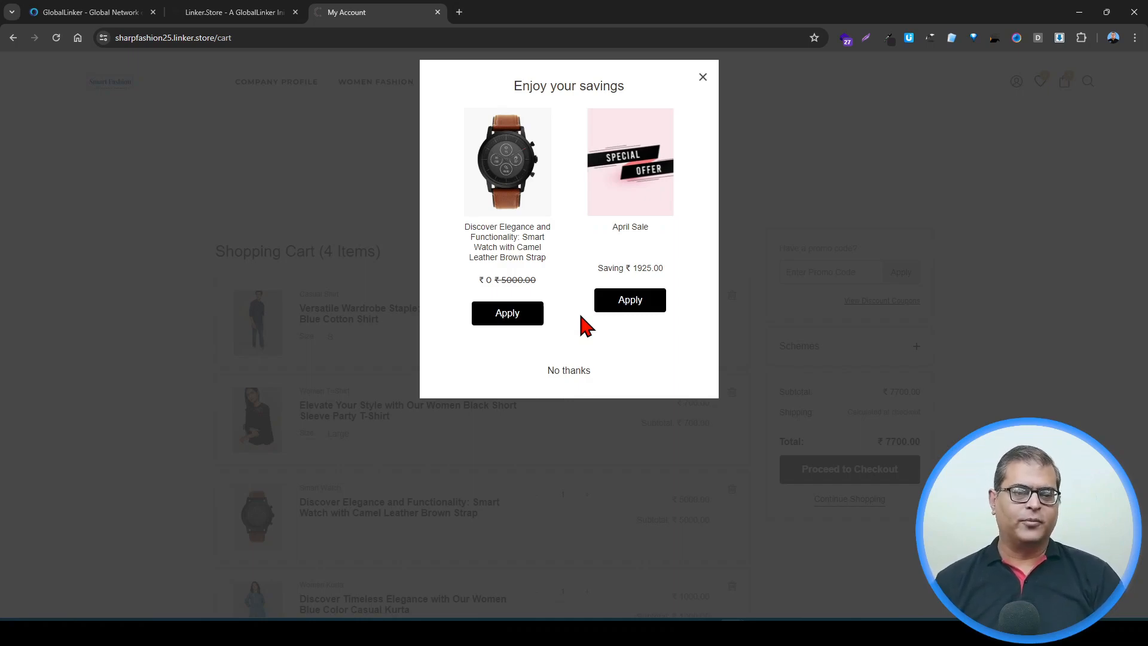
{"action": "left_click", "coordinate": [641, 306]}
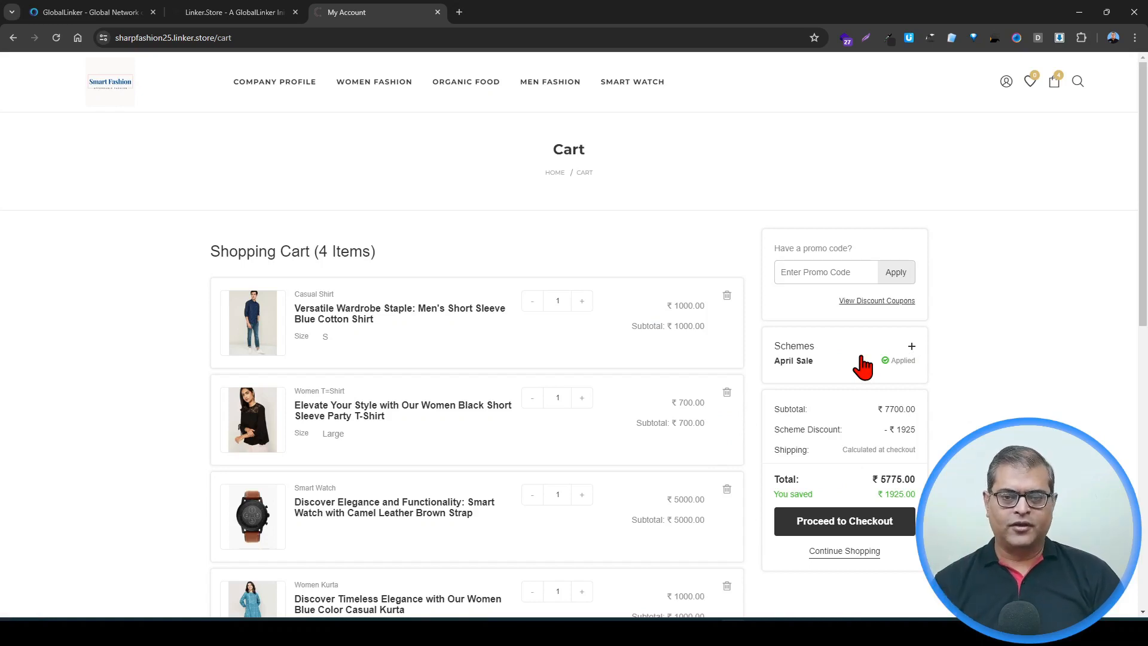
Step: Reopen the cart's scheme offers and apply the free smart watch offer instead
{"action": "left_click", "coordinate": [911, 347]}
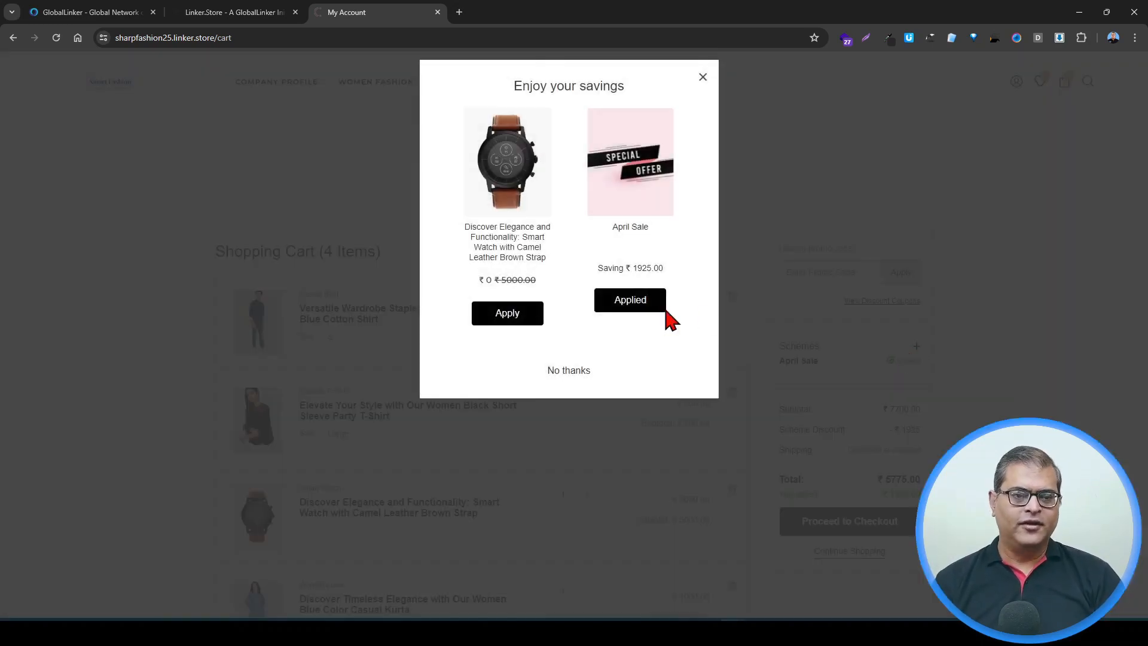
{"action": "left_click", "coordinate": [519, 318]}
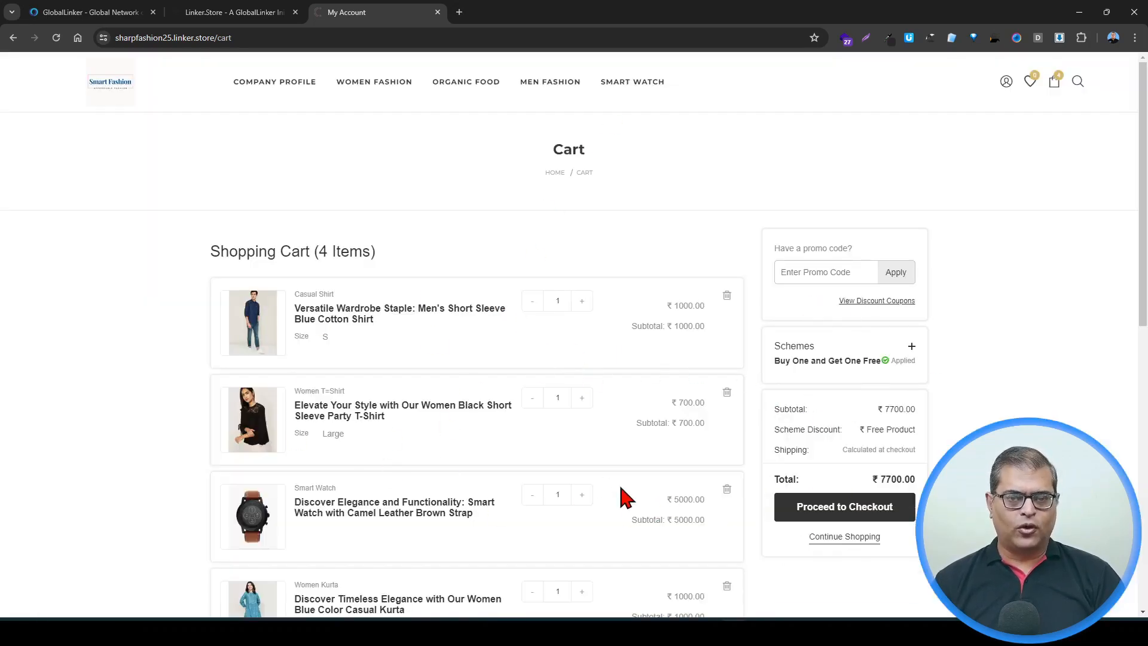
Step: Proceed to checkout and switch the applied scheme to the April Sale offer
{"action": "left_click", "coordinate": [830, 512]}
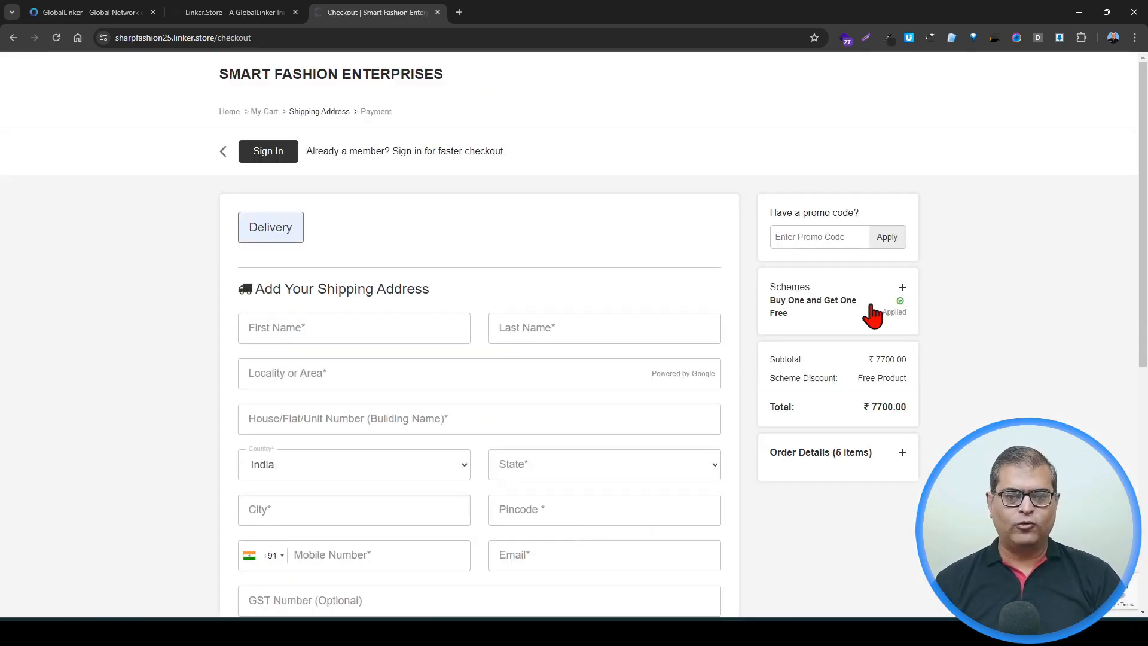
{"action": "left_click", "coordinate": [903, 289]}
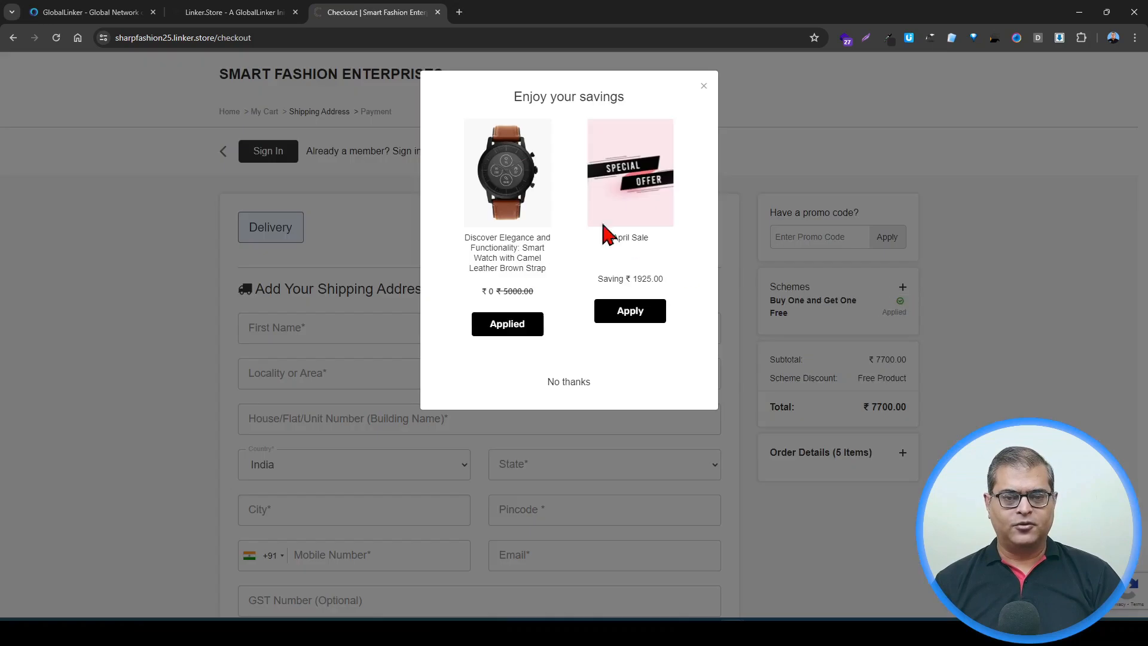
{"action": "left_click", "coordinate": [630, 312]}
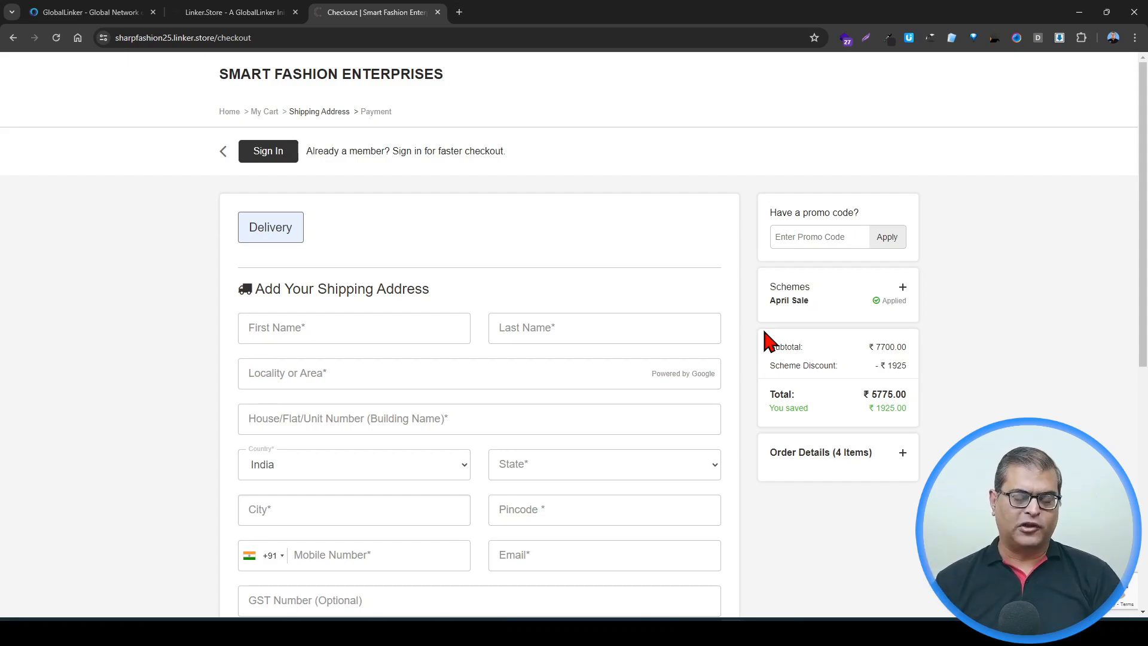
Step: Open the store's Checkout settings in the seller dashboard and review the option allowing discount coupons and offer schemes together
{"action": "left_click", "coordinate": [228, 12]}
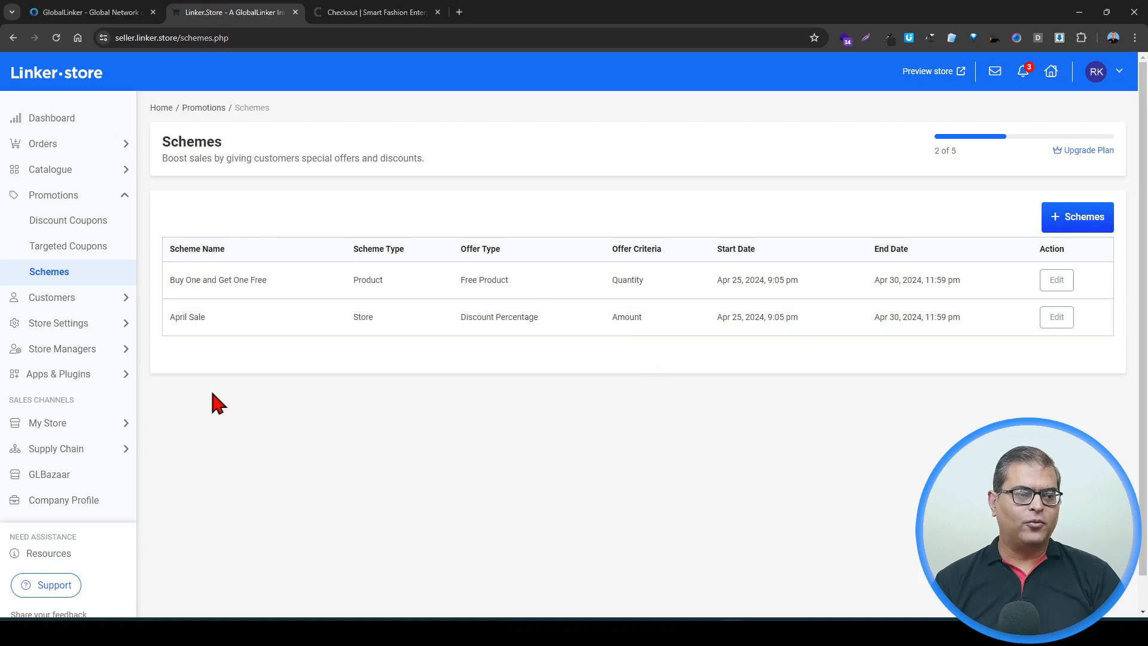
{"action": "left_click", "coordinate": [108, 329]}
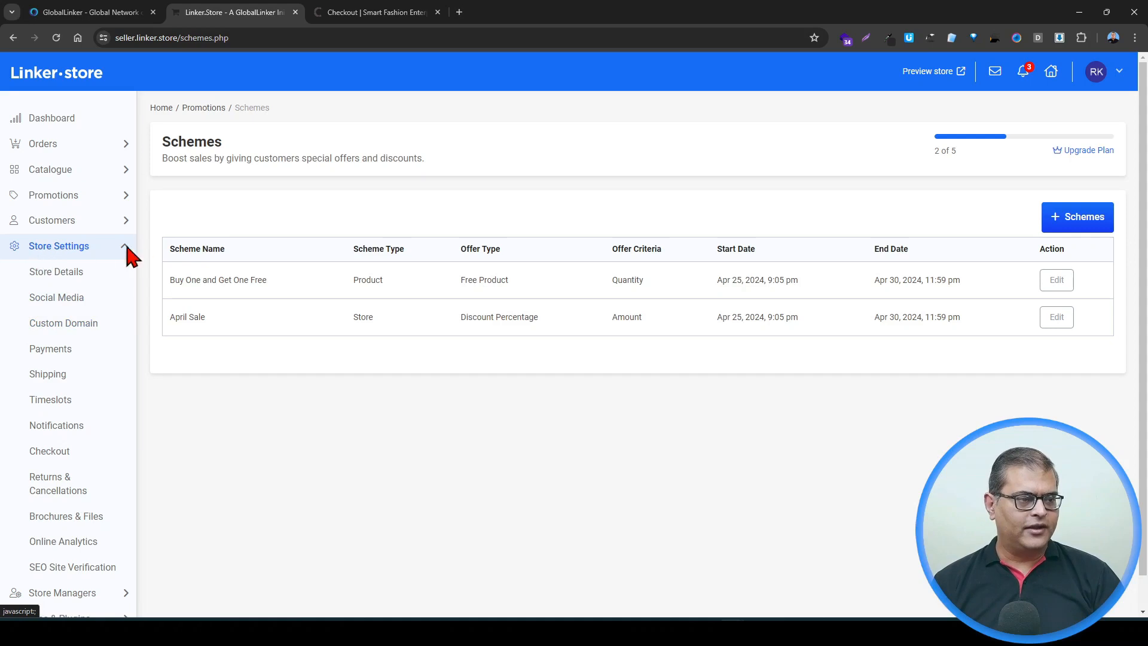
{"action": "scroll", "coordinate": [68, 264], "scroll_direction": "down", "scroll_amount": 1}
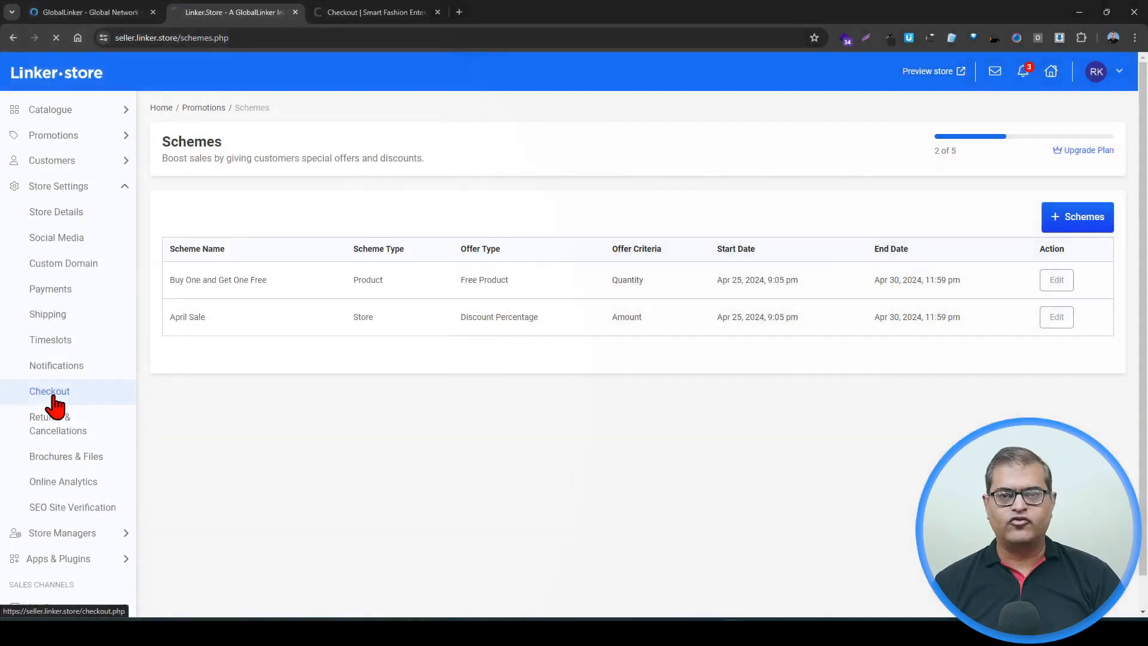
{"action": "left_click", "coordinate": [52, 397]}
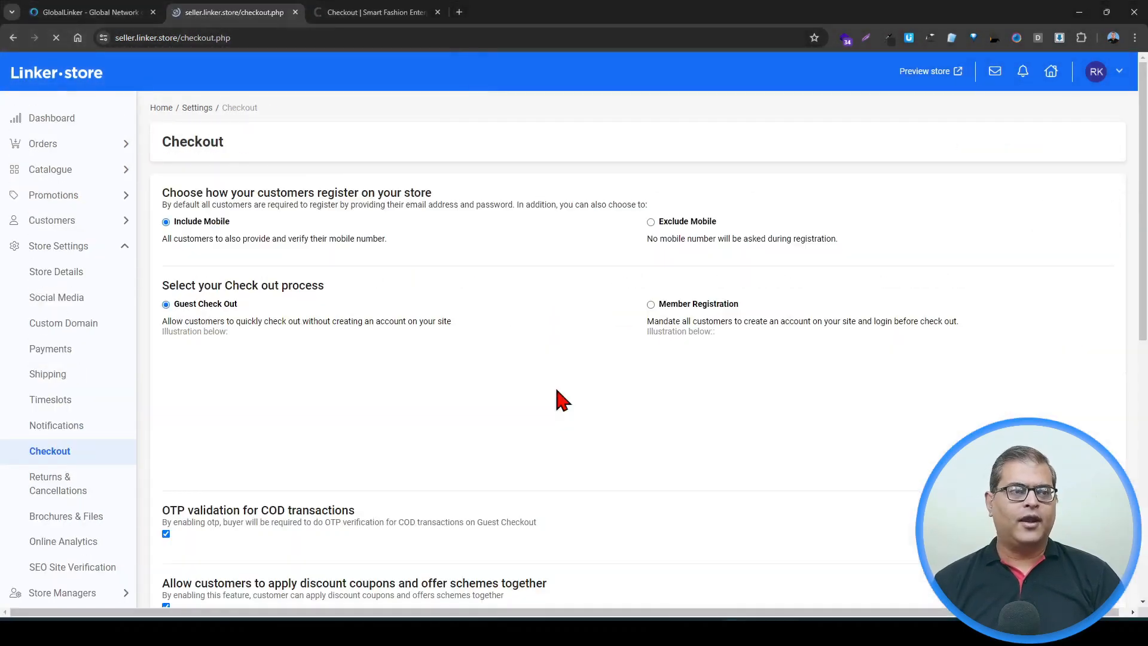
{"action": "scroll", "coordinate": [560, 400], "scroll_direction": "down", "scroll_amount": 3}
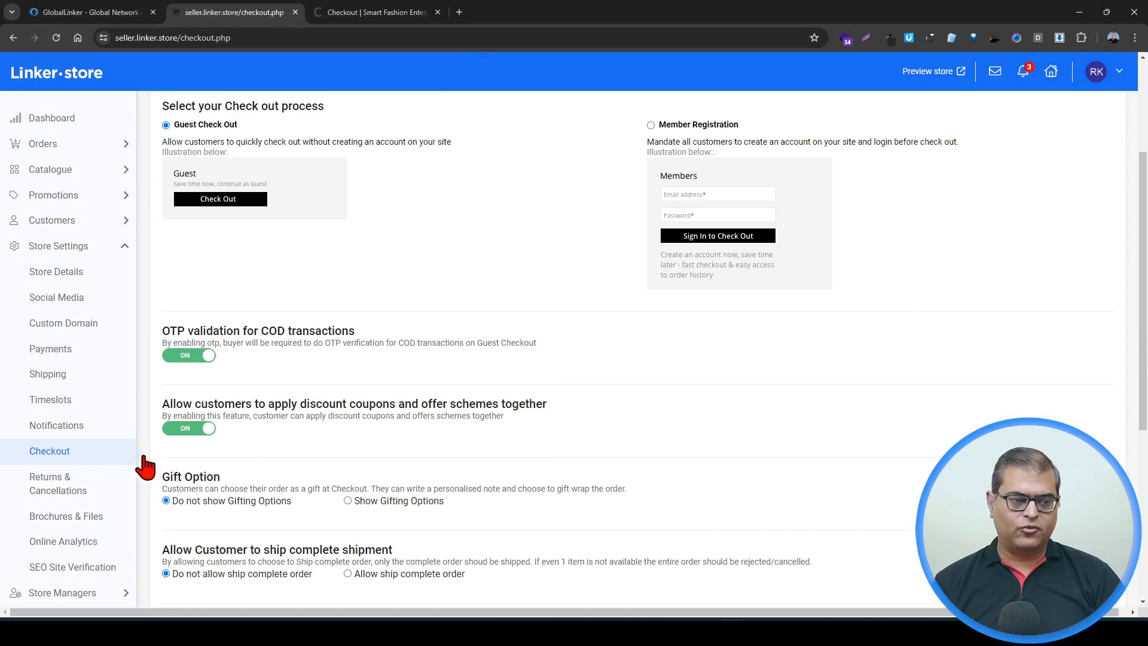
Step: Switch the option allowing discount coupons and offer schemes together off and back on
{"action": "left_click", "coordinate": [190, 441]}
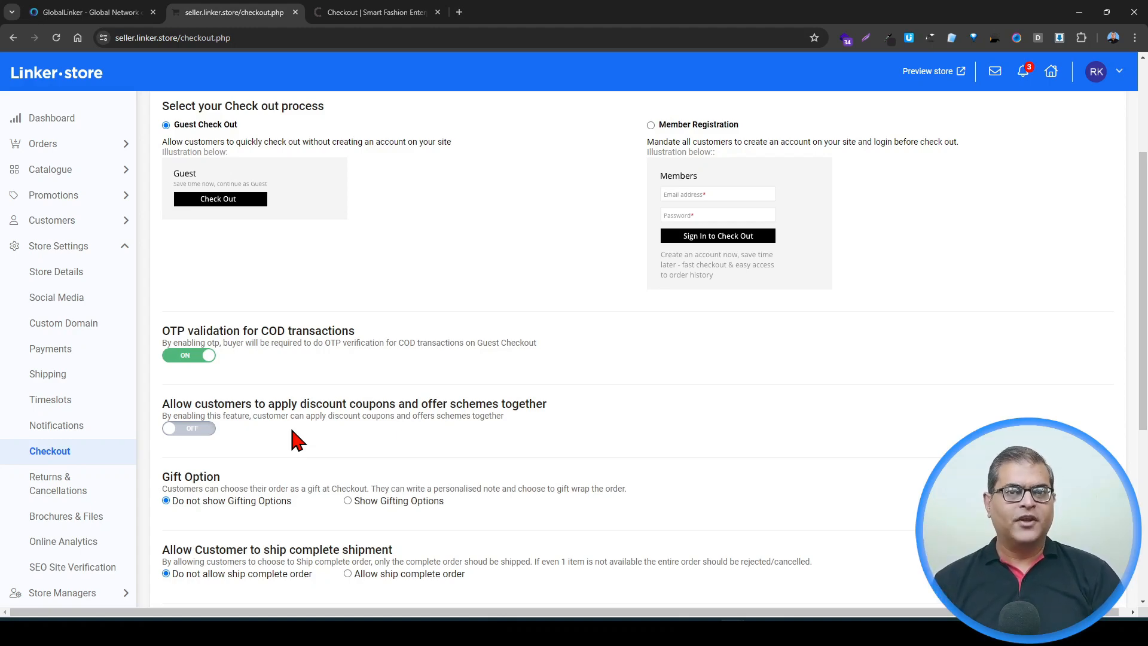
{"action": "left_click", "coordinate": [180, 430]}
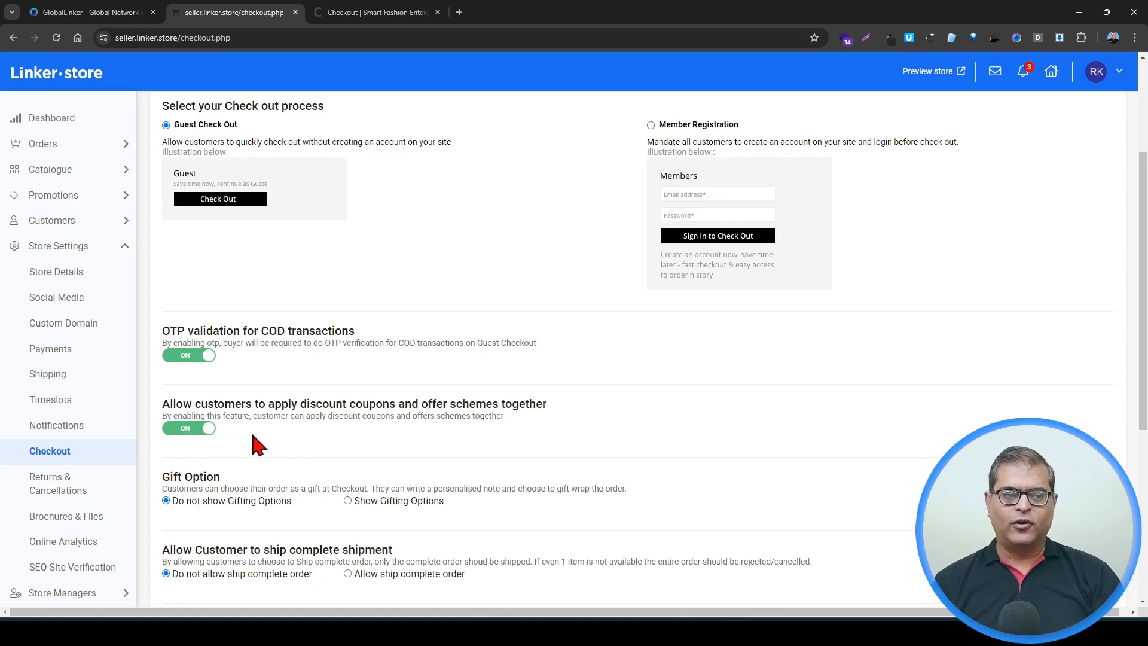